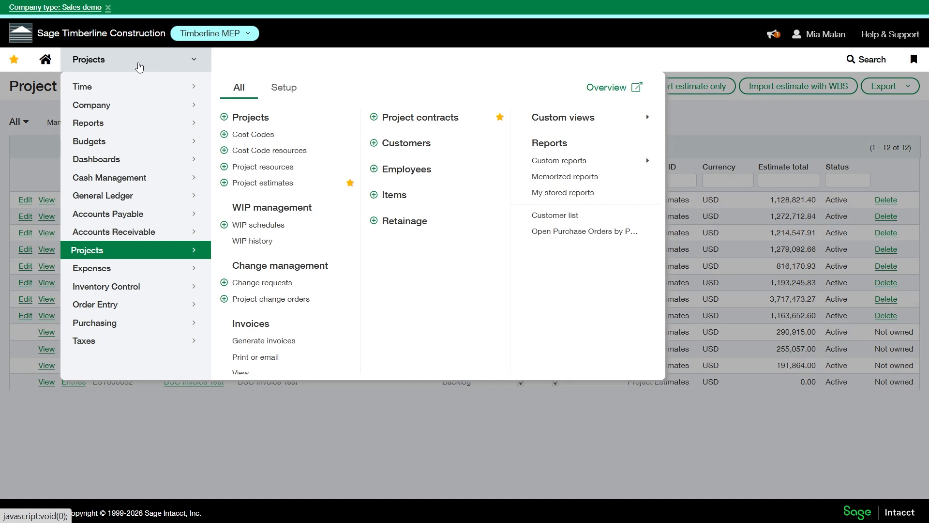
pyautogui.moveTo(143, 111)
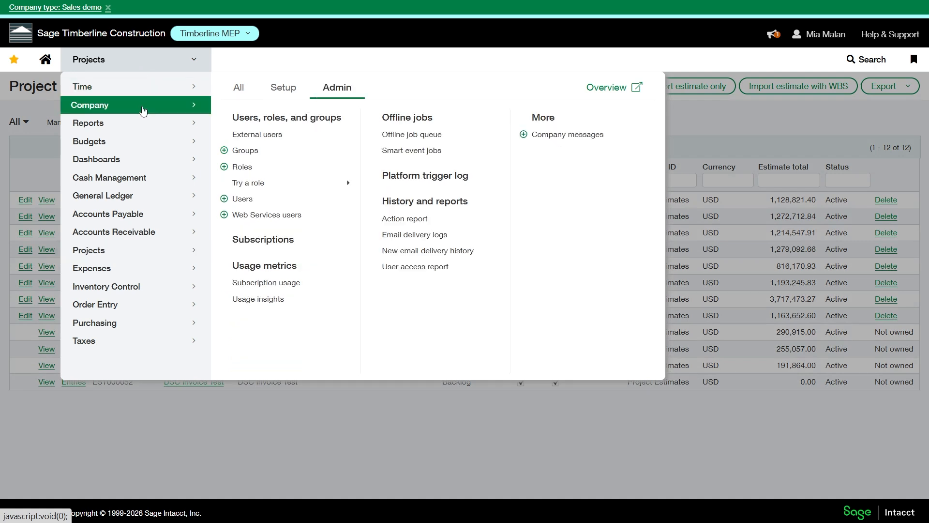
pyautogui.click(280, 92)
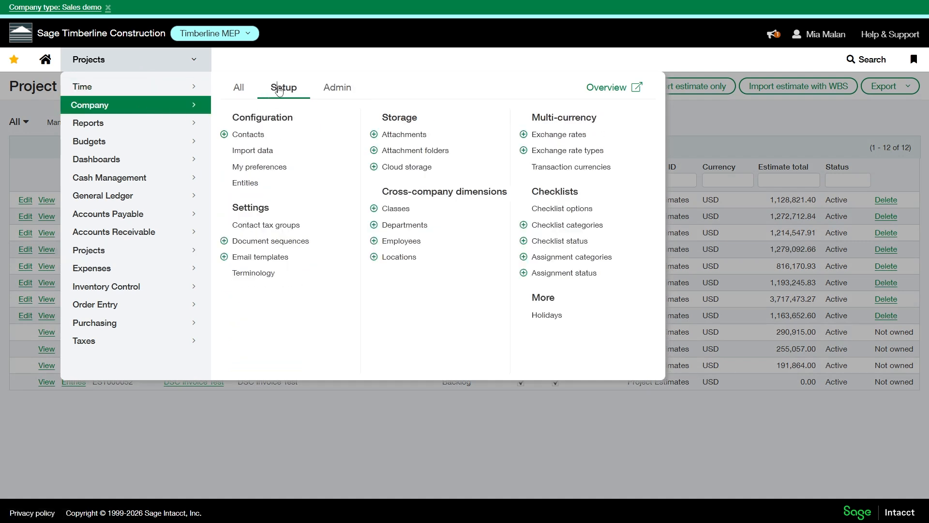
pyautogui.click(328, 93)
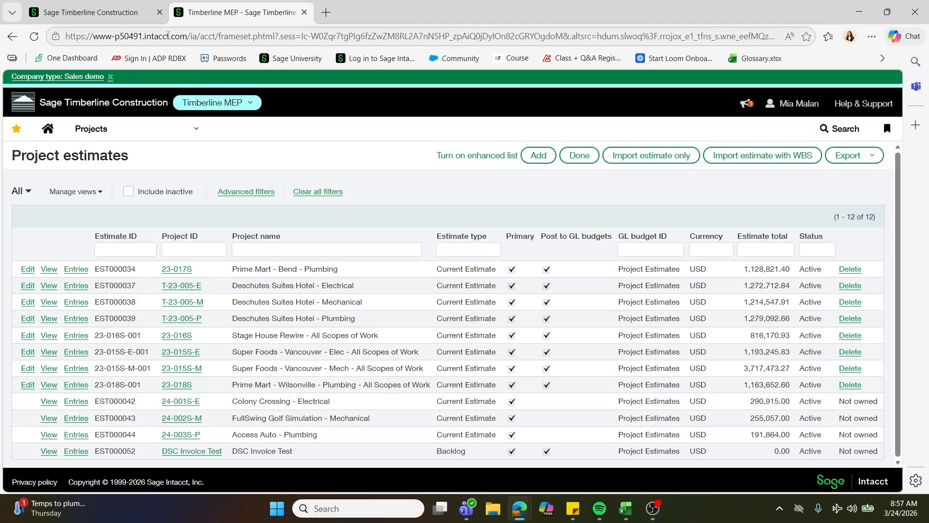
# Switch to the browser tab with the top-level company and open its Import data page from the Company setup options in full screen.
pyautogui.click(125, 12)
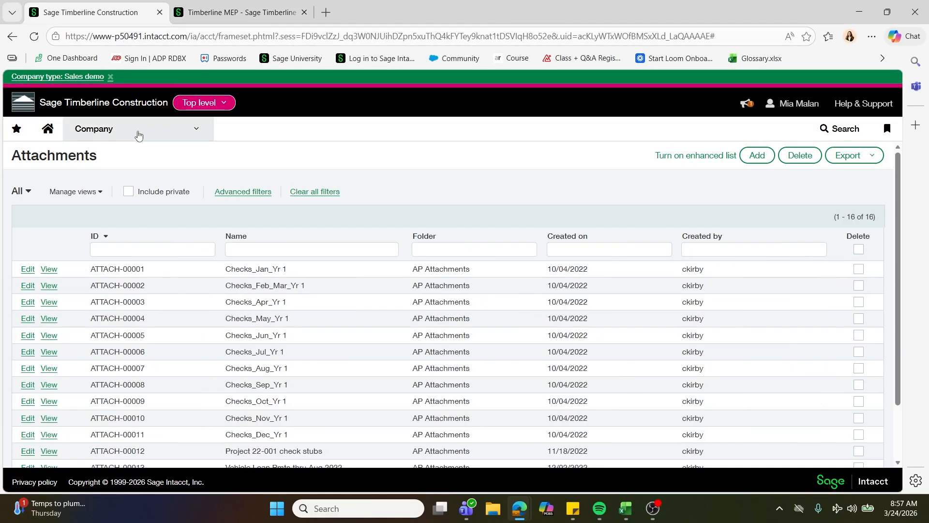
pyautogui.press('F11')
pyautogui.moveTo(129, 61)
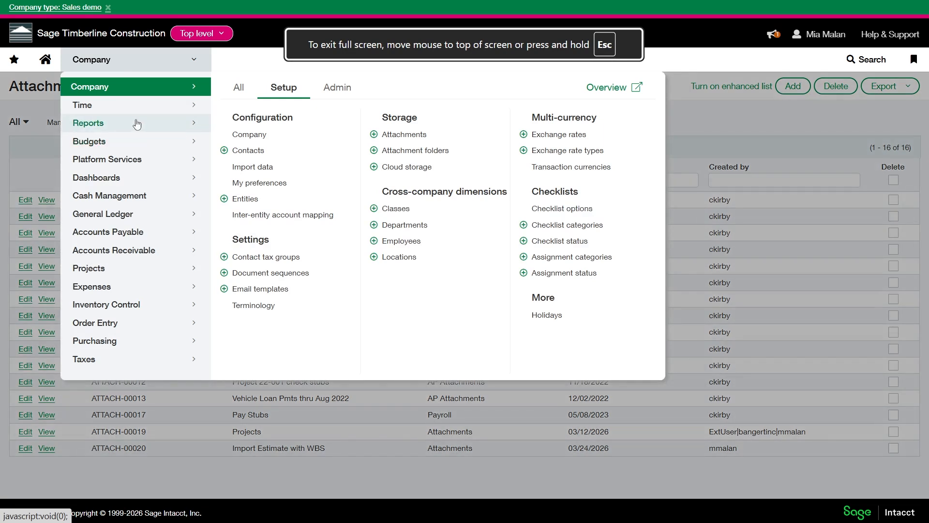
pyautogui.click(350, 92)
pyautogui.click(292, 95)
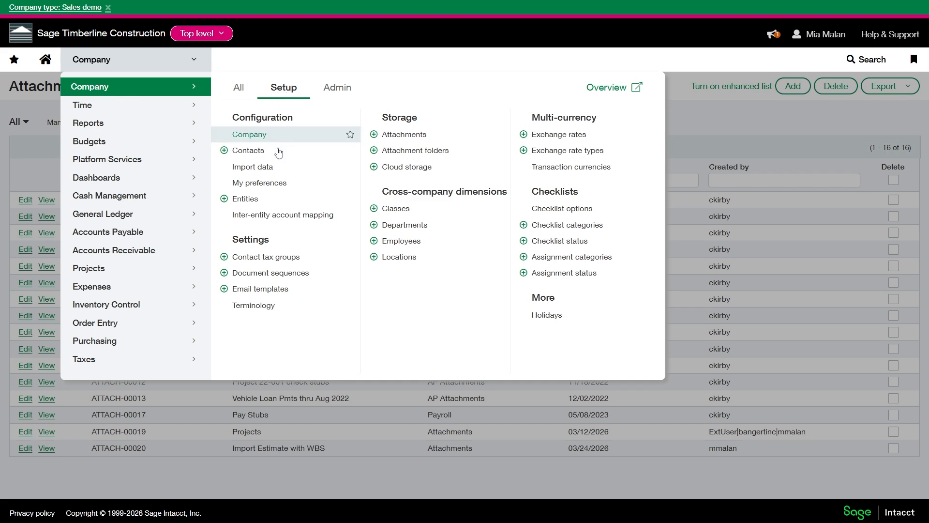
pyautogui.click(275, 170)
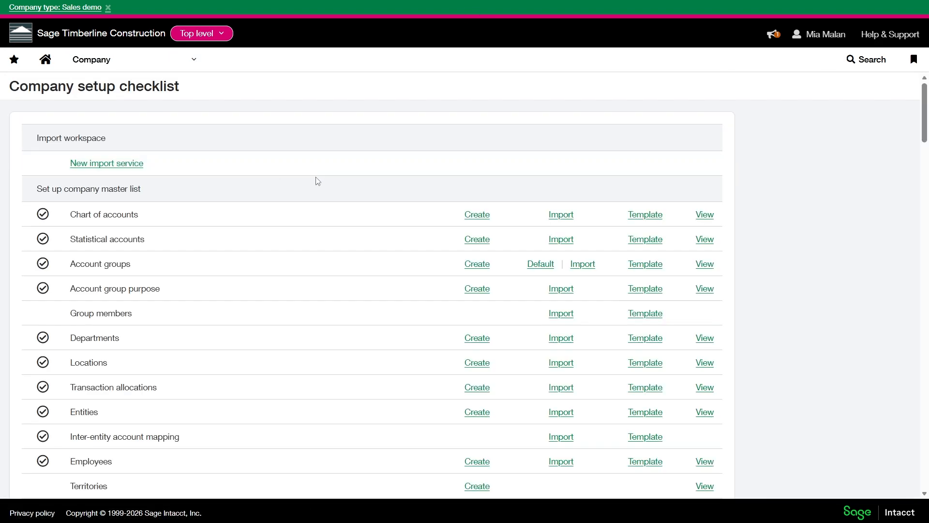
# Find "estimat" in the company setup checklist, download the Import estimate with WBS template, and close the download window.
pyautogui.hotkey('ctrl', 'f')
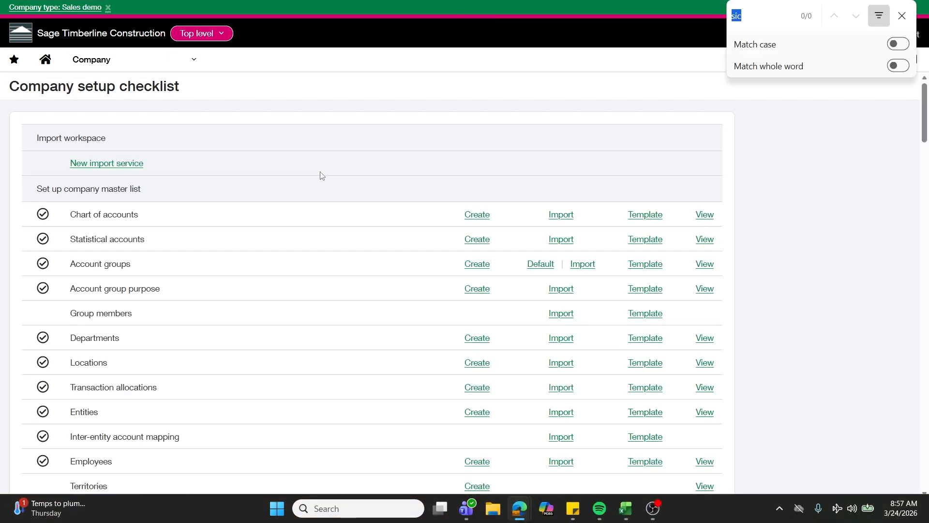
pyautogui.write('estimat')
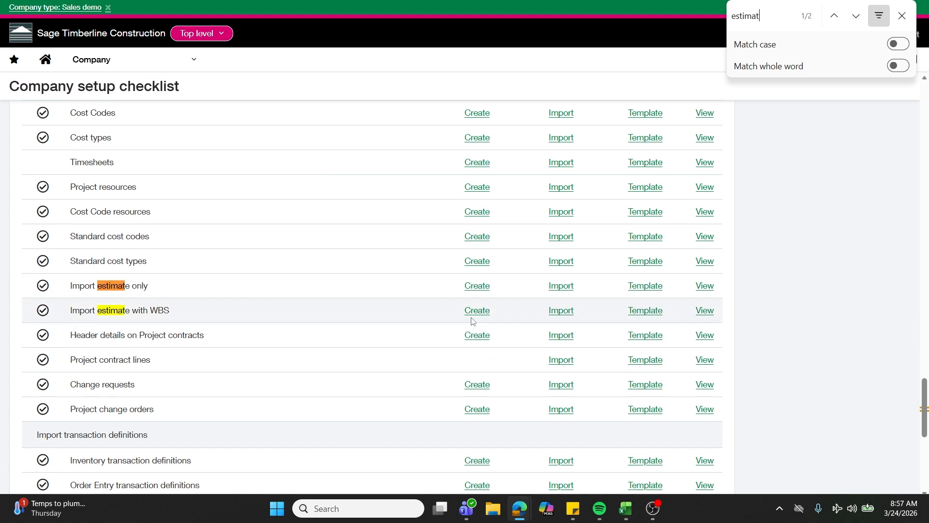
pyautogui.click(642, 315)
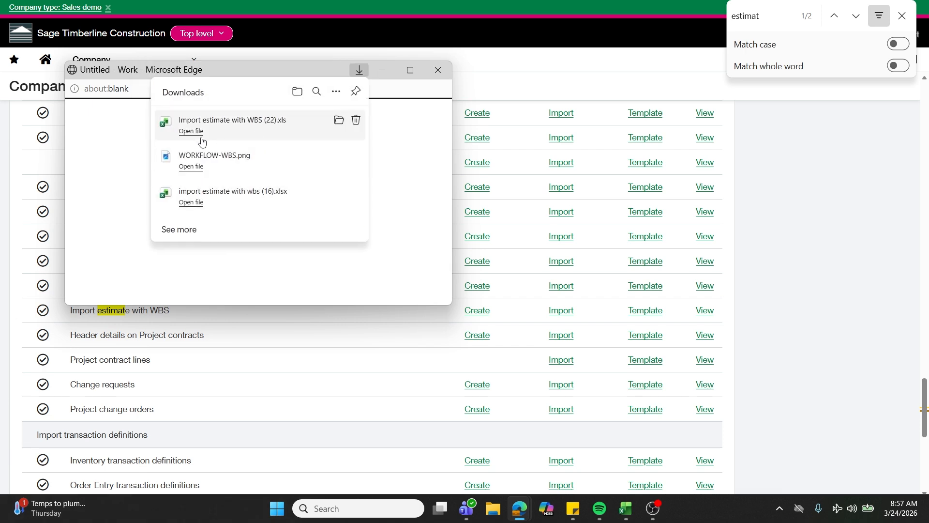
pyautogui.click(428, 71)
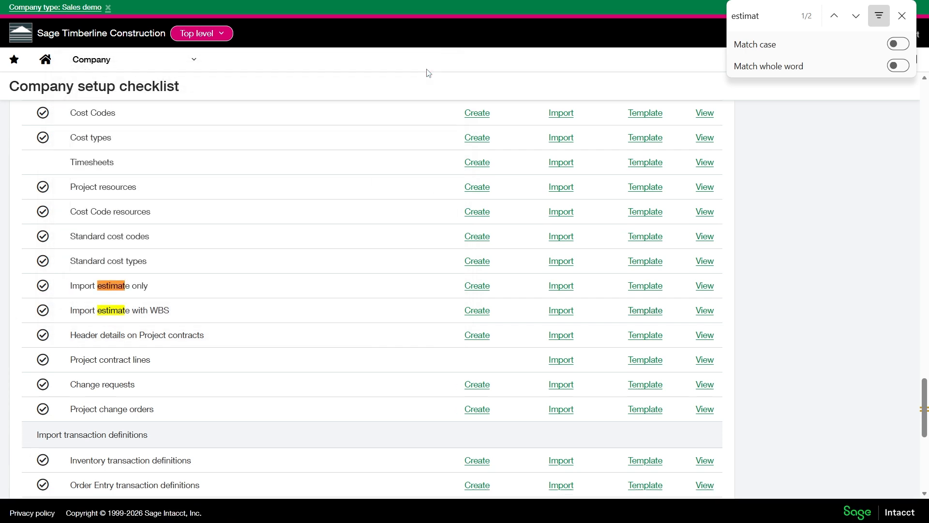
# Switch to the Excel workbook "import estimate with wbs (16).xlsx", maximize it, and examine the row 3 guidance under DONOTIMPORT and PJESTIMATEID.
pyautogui.click(626, 508)
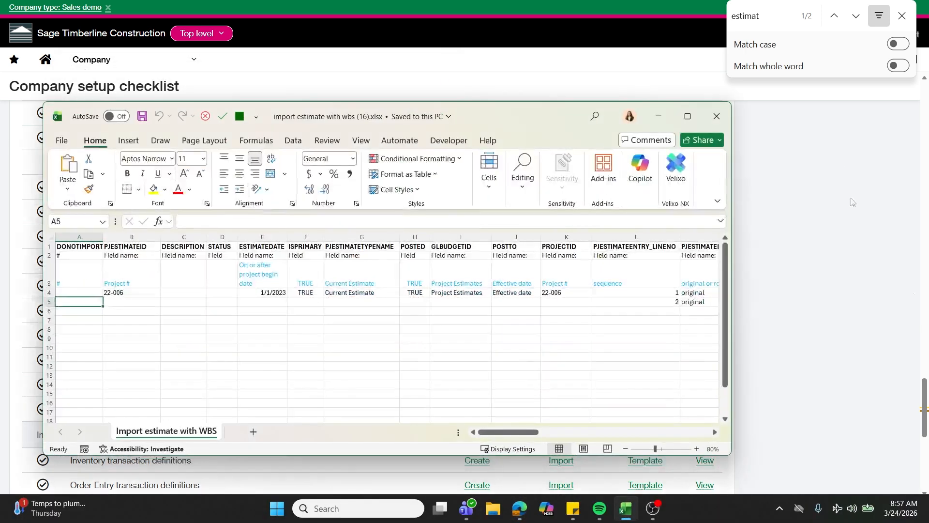
pyautogui.click(687, 116)
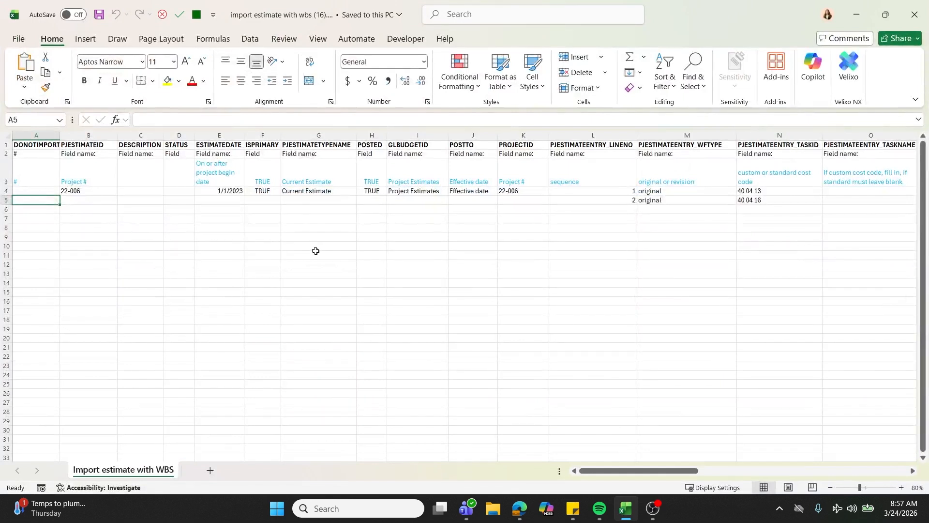
pyautogui.click(121, 236)
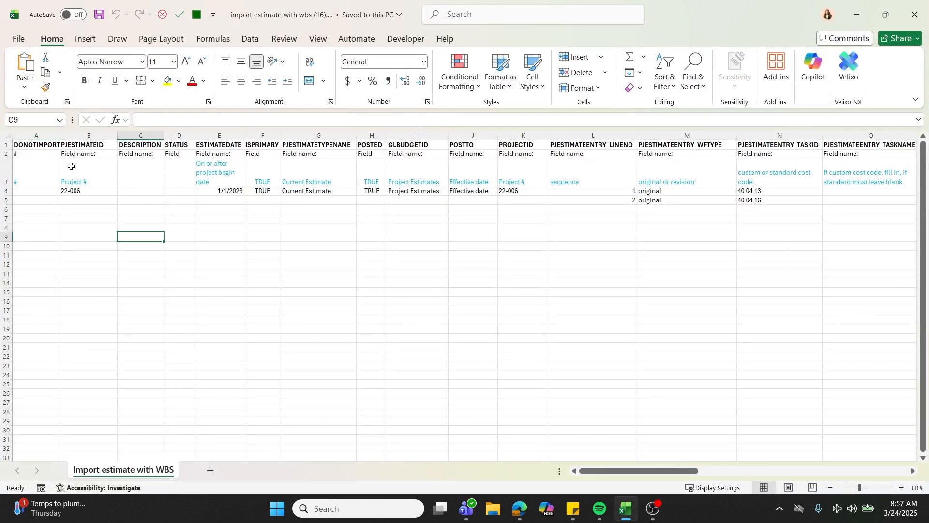
pyautogui.click(72, 183)
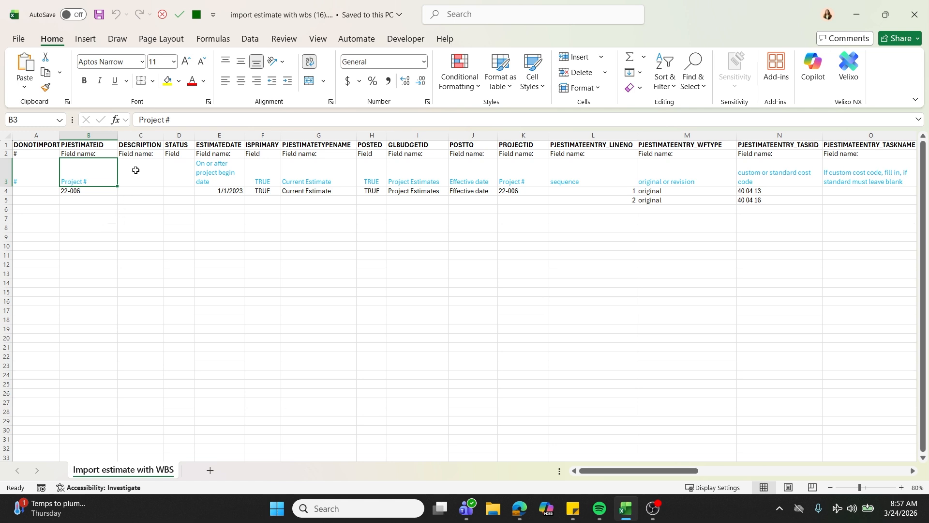
pyautogui.click(42, 176)
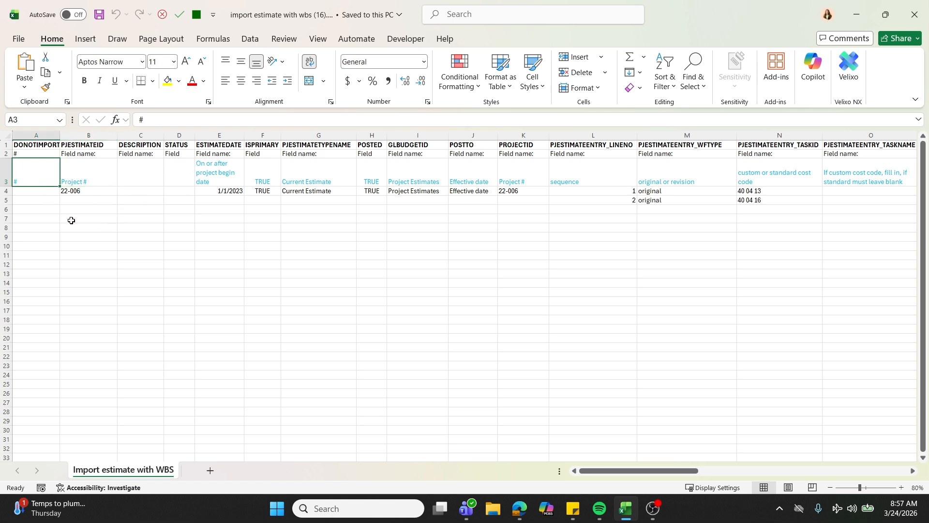
pyautogui.click(90, 180)
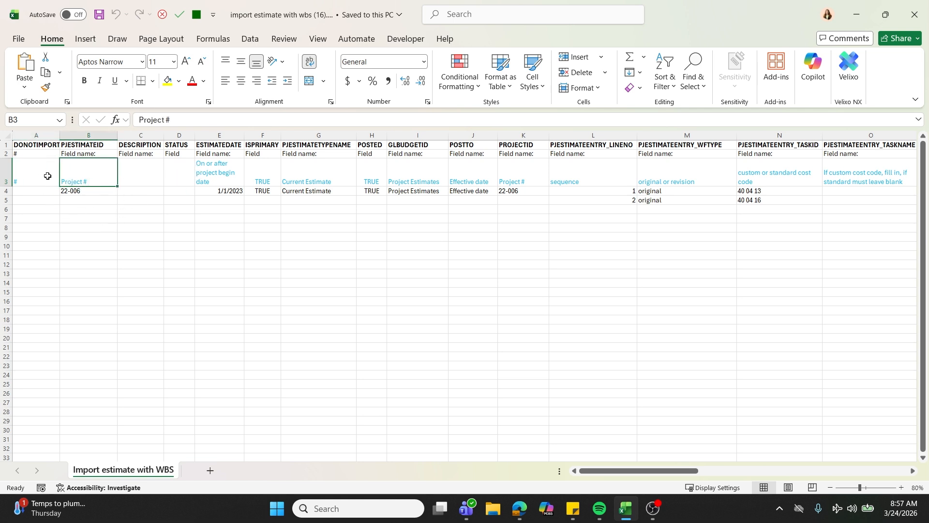
pyautogui.click(33, 161)
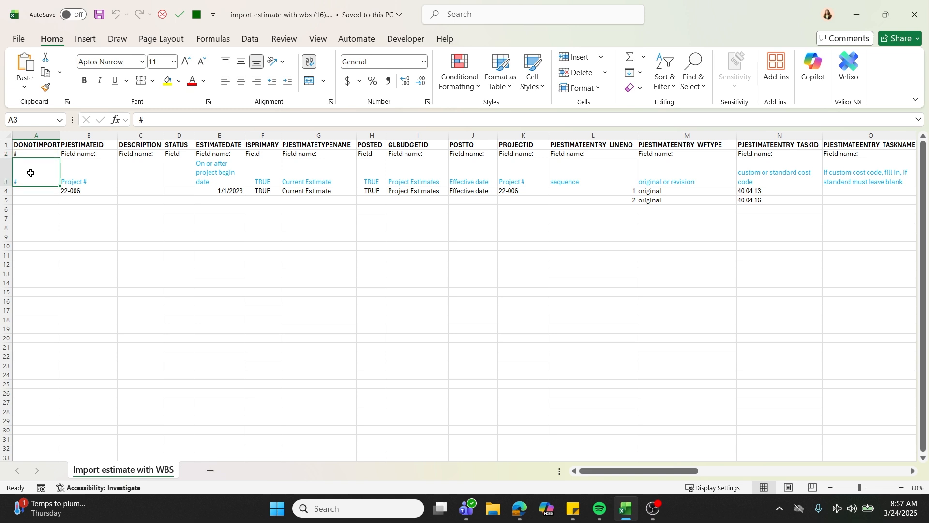
# Examine the row 4 estimate header entries from PJESTIMATEID through POSTTO, including the date, primary flag, type and budget ID.
pyautogui.click(79, 190)
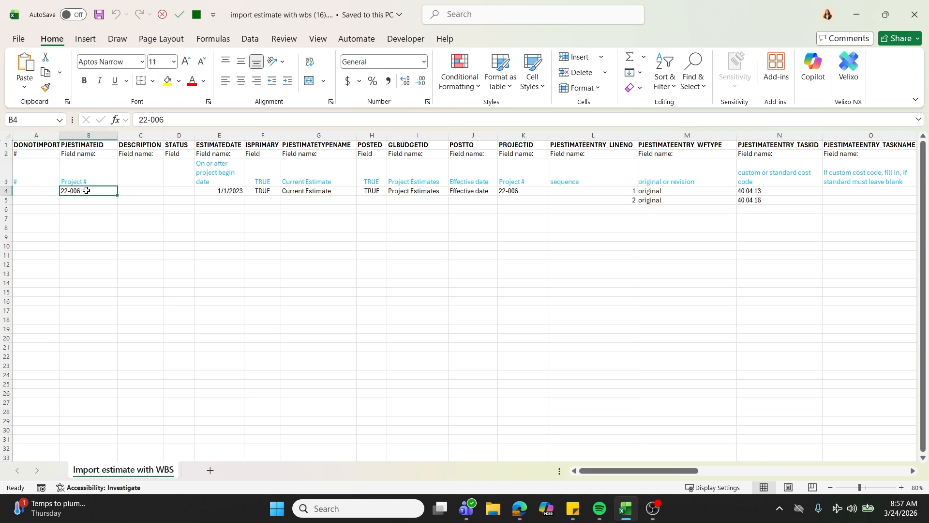
pyautogui.click(223, 192)
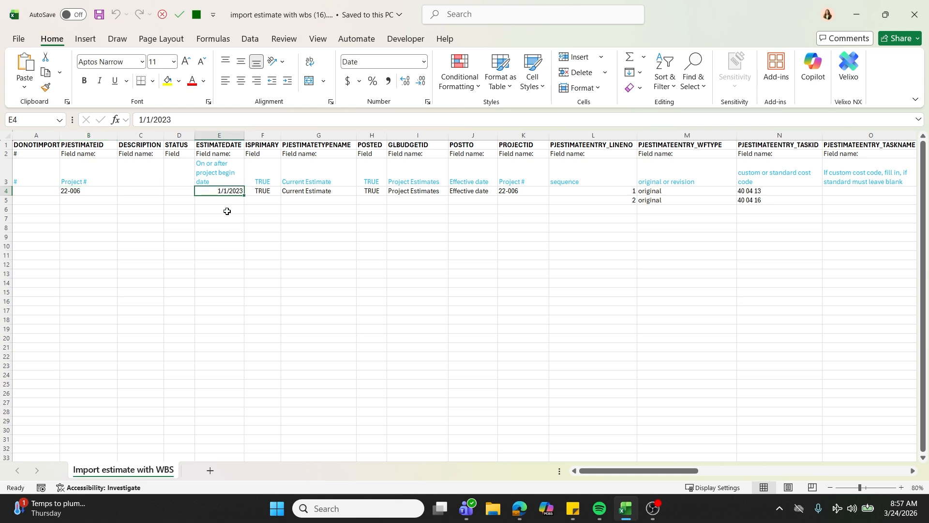
pyautogui.click(264, 194)
pyautogui.click(324, 154)
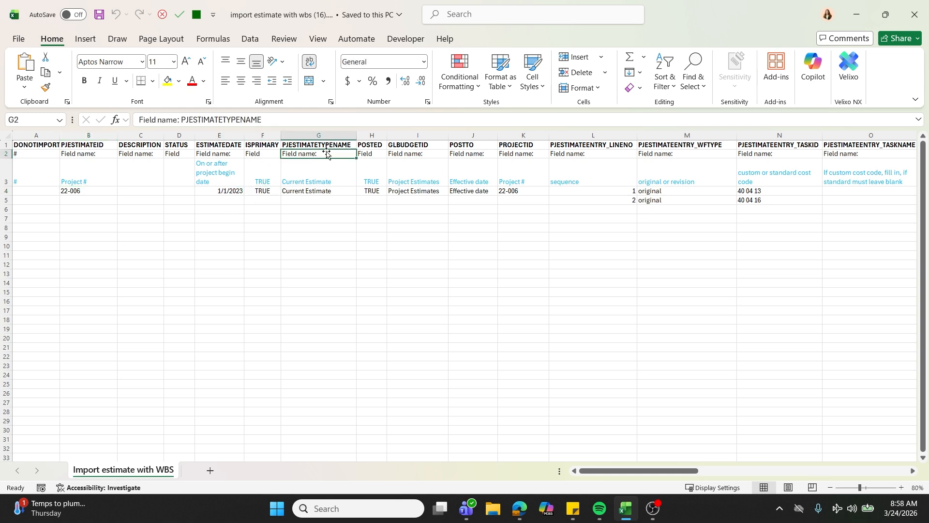
pyautogui.click(315, 192)
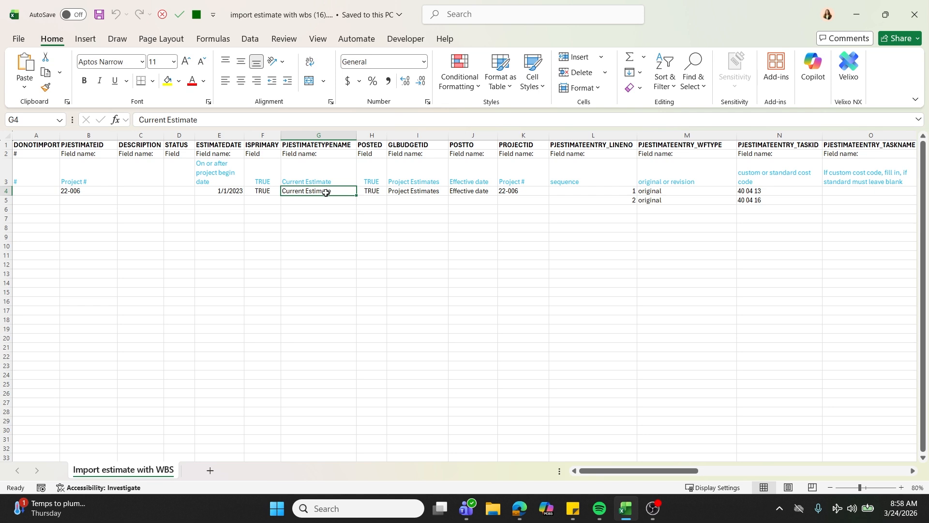
pyautogui.click(369, 194)
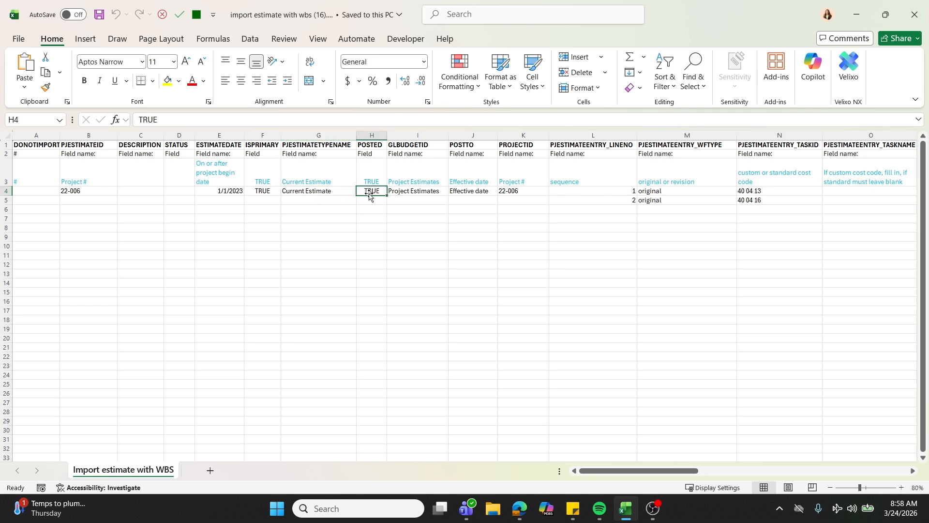
pyautogui.click(403, 193)
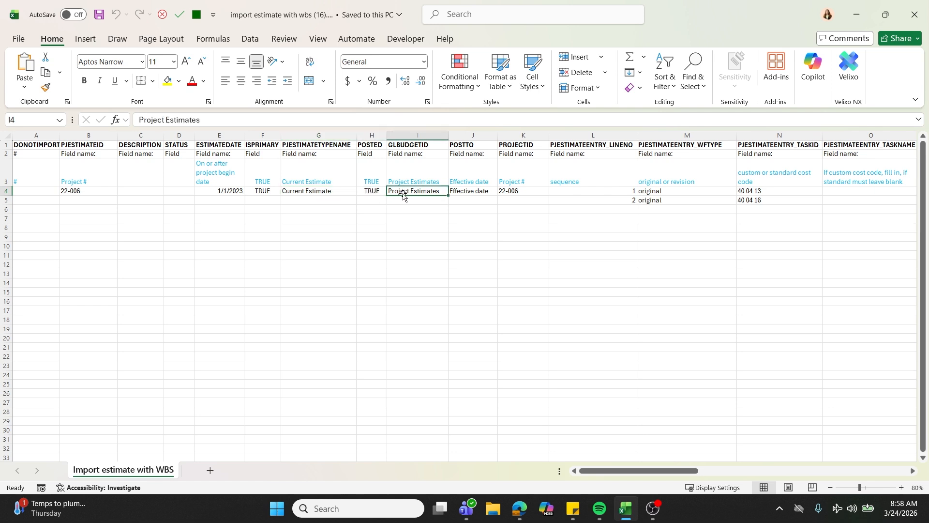
pyautogui.click(474, 191)
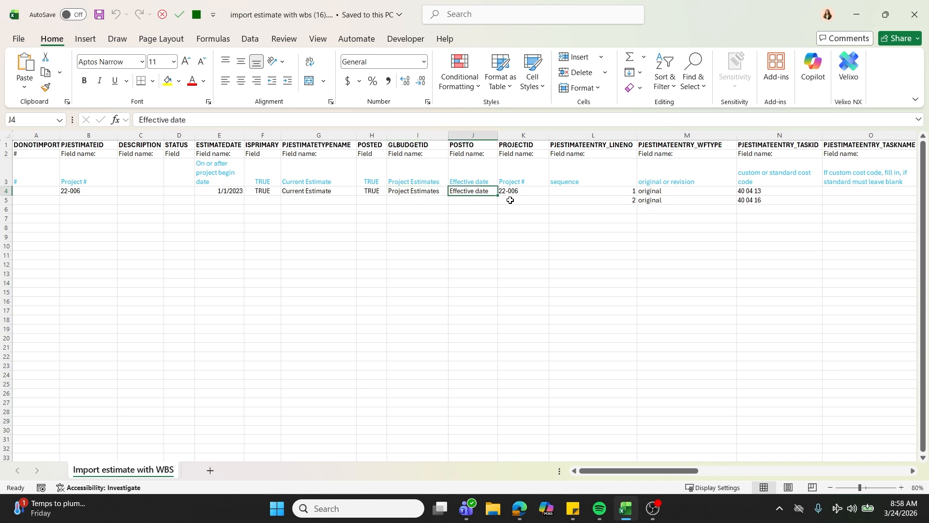
# Examine the PROJECTID entry and the line number and workflow type entries of both estimate lines.
pyautogui.moveTo(648, 470); pyautogui.dragTo(692, 460)
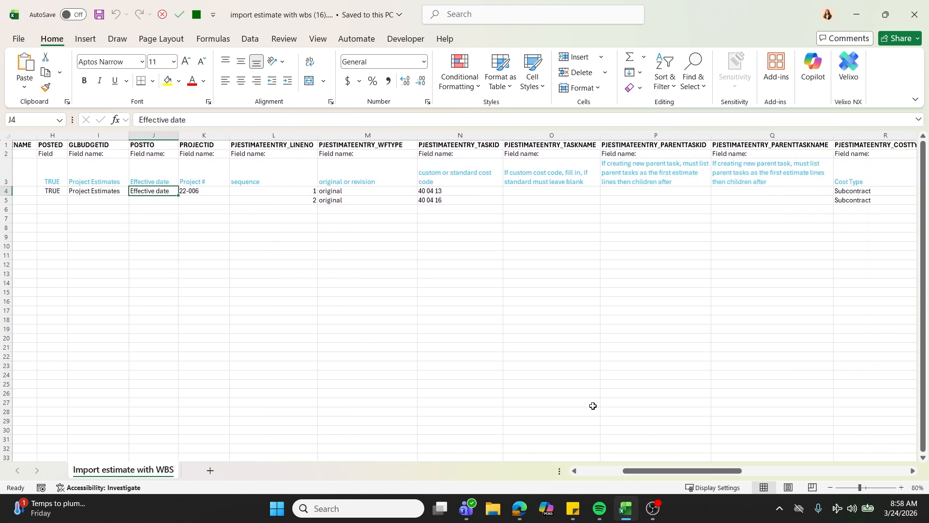
pyautogui.click(202, 190)
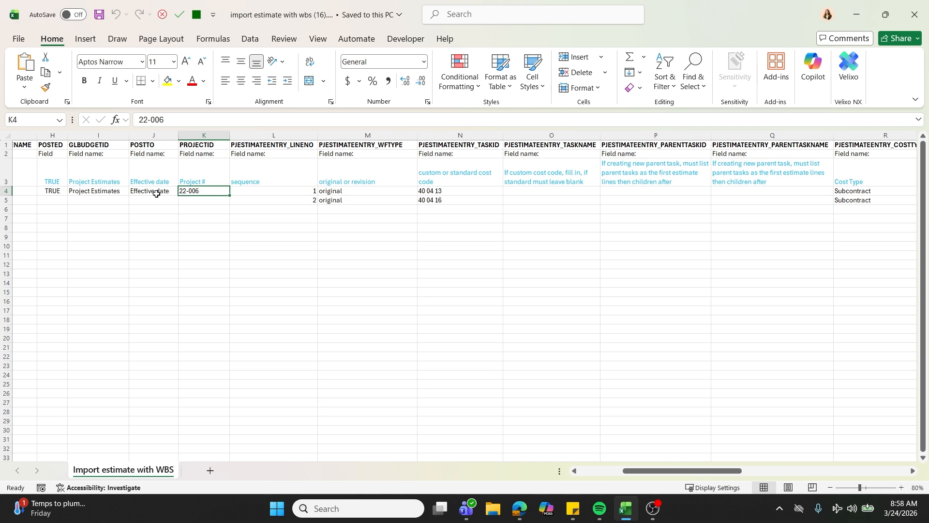
pyautogui.click(287, 172)
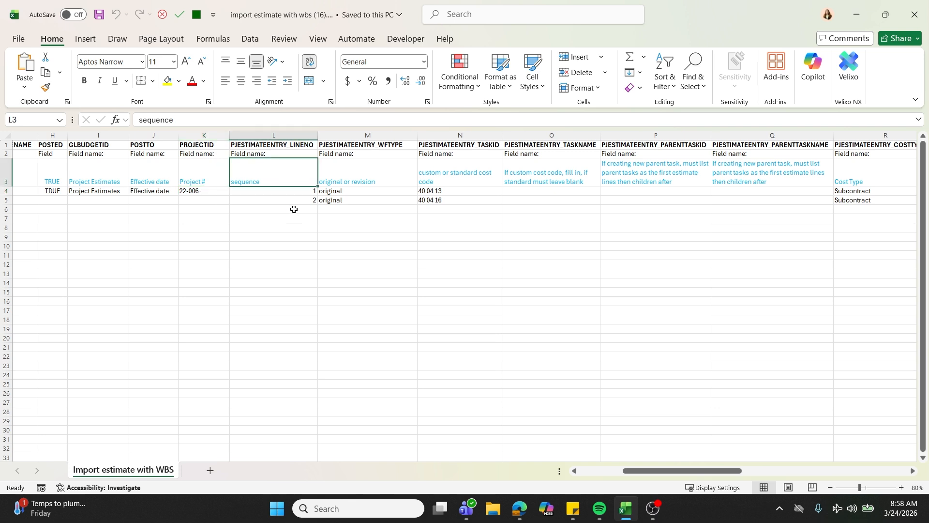
pyautogui.click(271, 200)
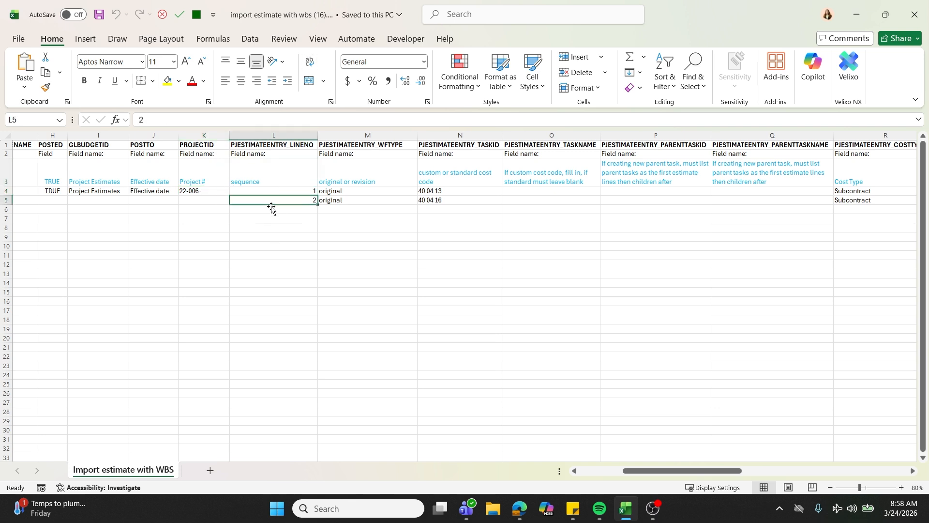
pyautogui.click(280, 190)
pyautogui.click(282, 200)
pyautogui.click(344, 192)
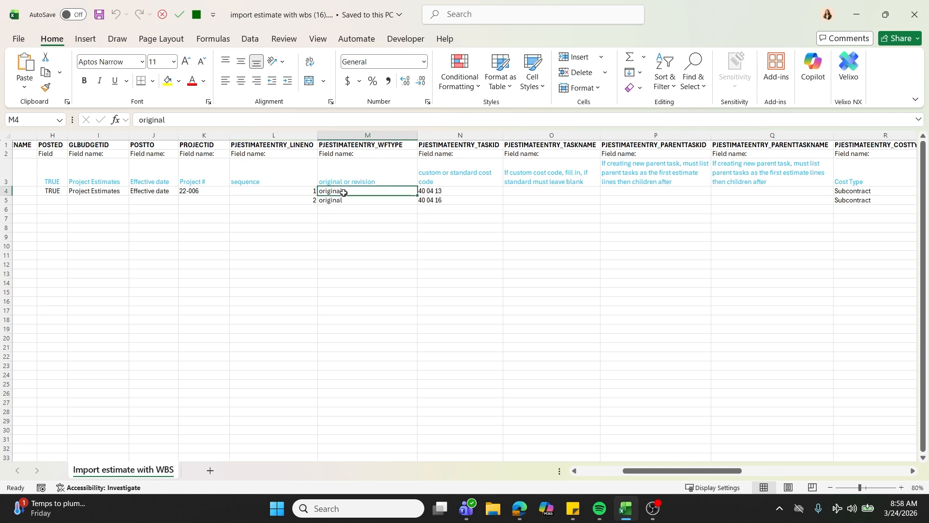
pyautogui.click(344, 201)
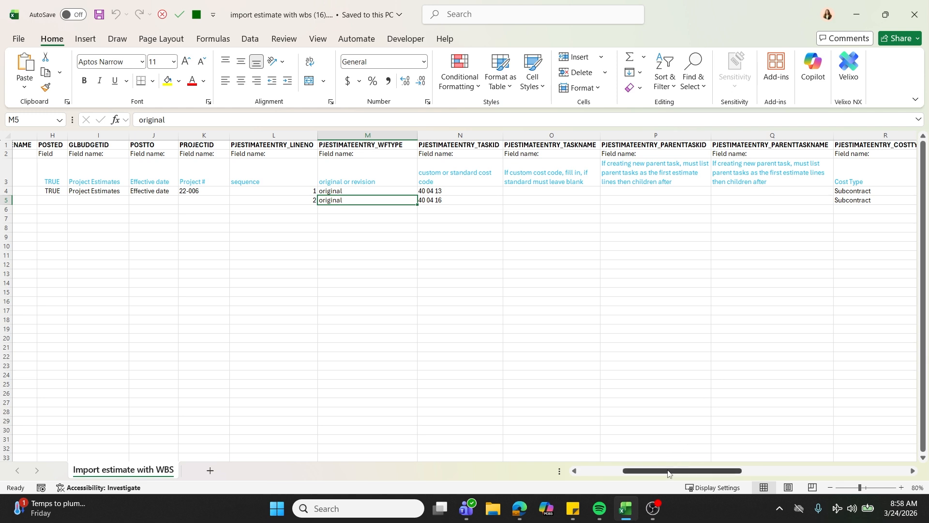
# Examine the task ID, task name and parent task columns, and the cost type guidance and entry in column R.
pyautogui.hscroll(5, 678, 450)
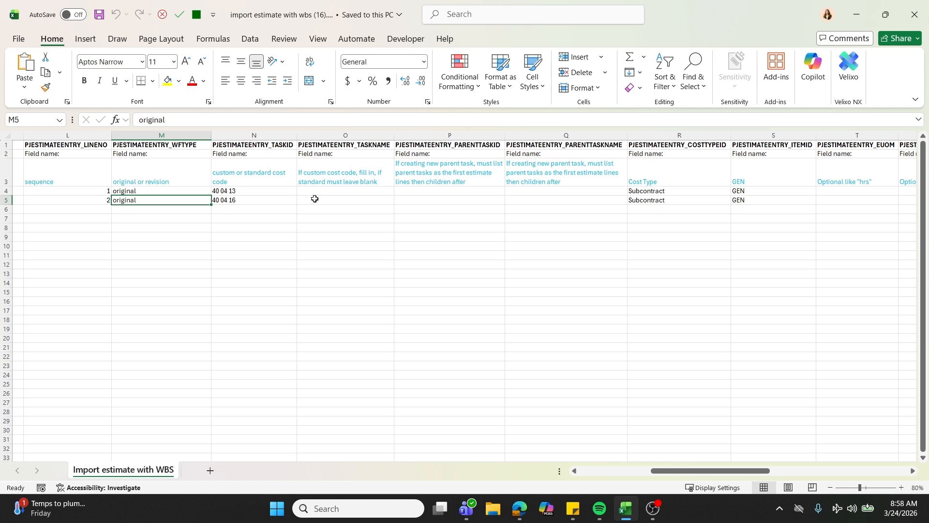
pyautogui.hscroll(5, 687, 453)
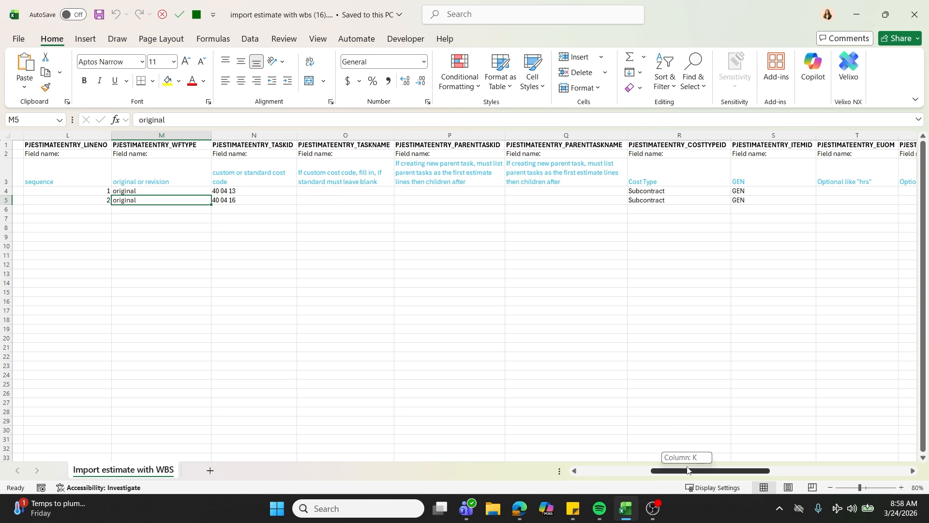
pyautogui.moveTo(720, 446); pyautogui.dragTo(724, 443)
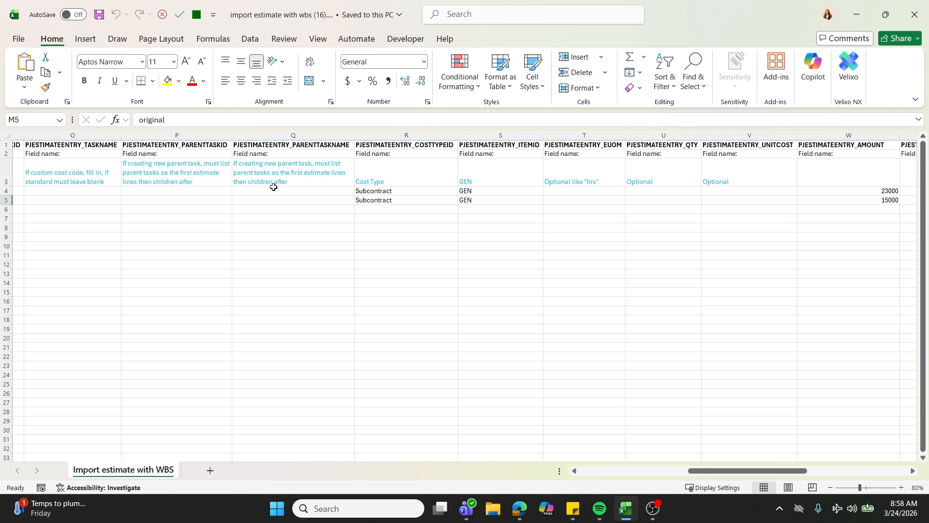
pyautogui.click(409, 175)
pyautogui.click(397, 192)
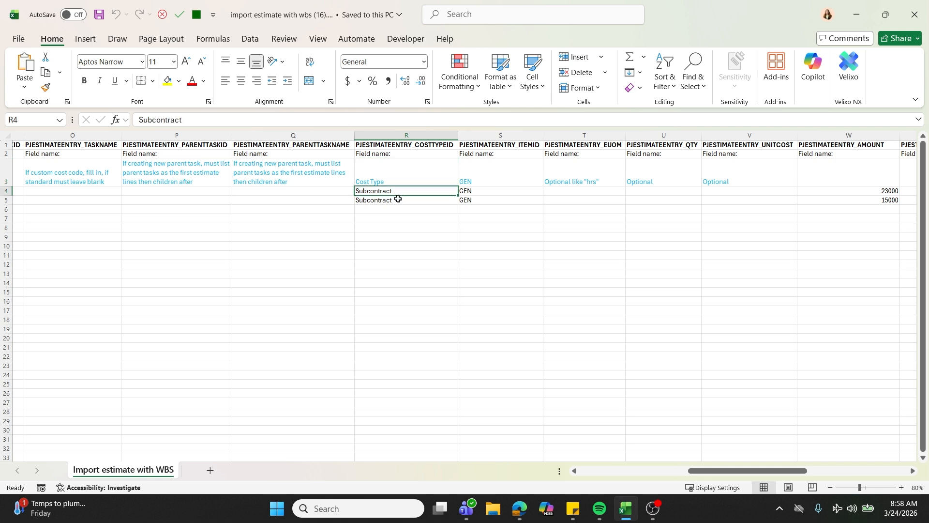
# Examine the item ID guidance in row 3 and the item entries of both estimate lines in column S.
pyautogui.click(505, 174)
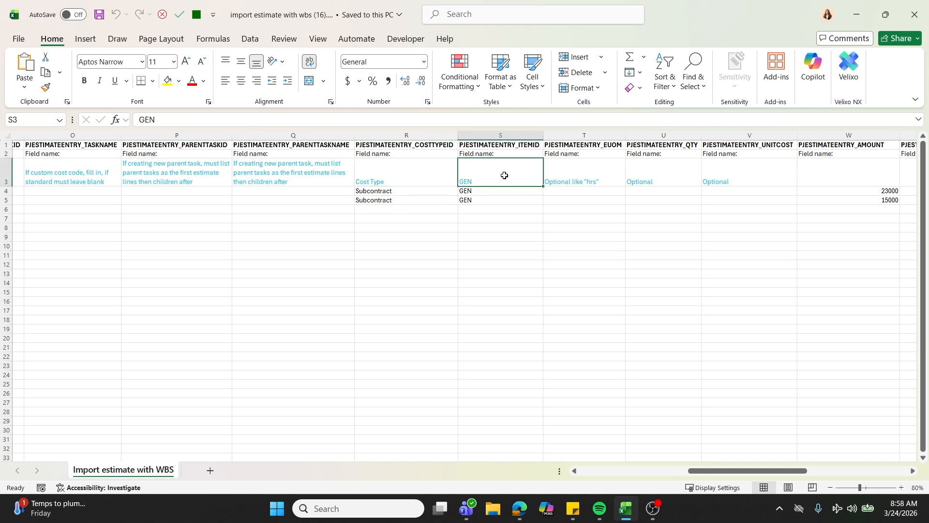
pyautogui.click(489, 199)
pyautogui.moveTo(485, 202); pyautogui.dragTo(478, 198)
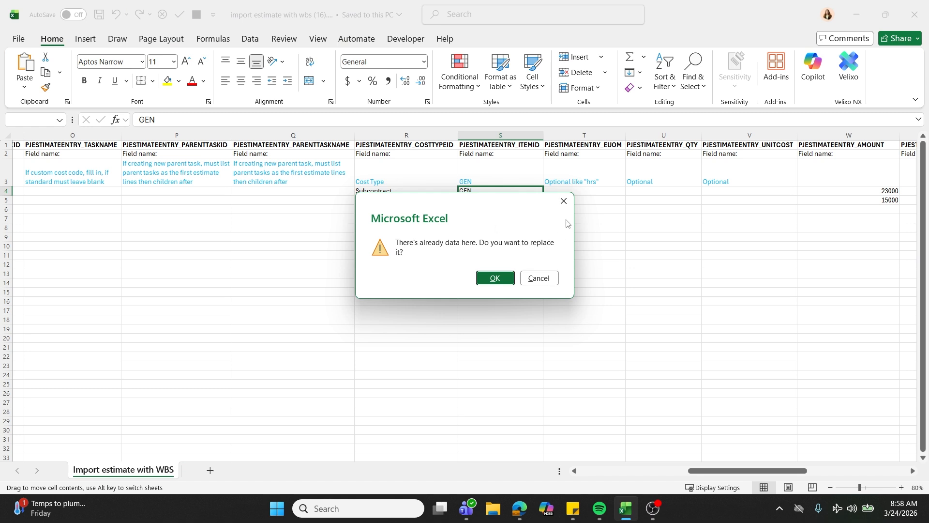
pyautogui.click(563, 201)
# Examine the quantity and unit cost guidance and the amount entry of the first estimate line.
pyautogui.moveTo(771, 471); pyautogui.dragTo(820, 450)
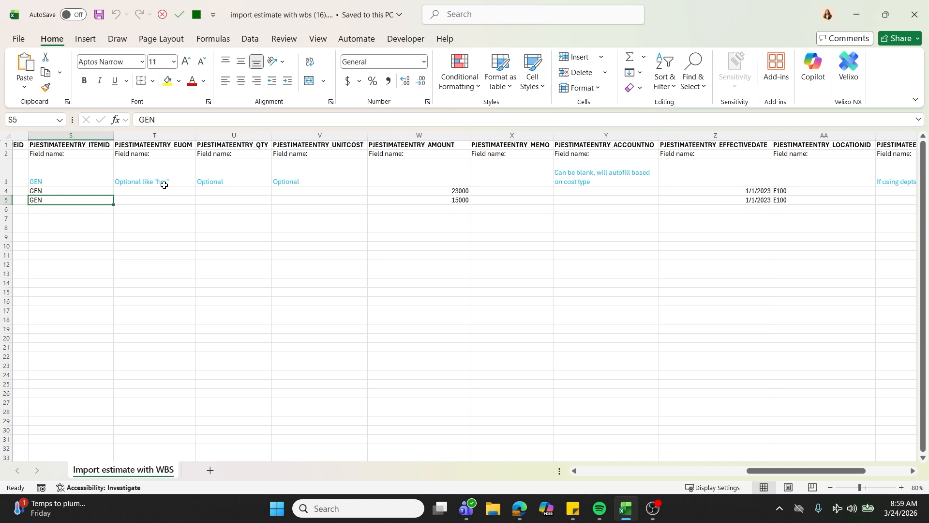
pyautogui.click(252, 178)
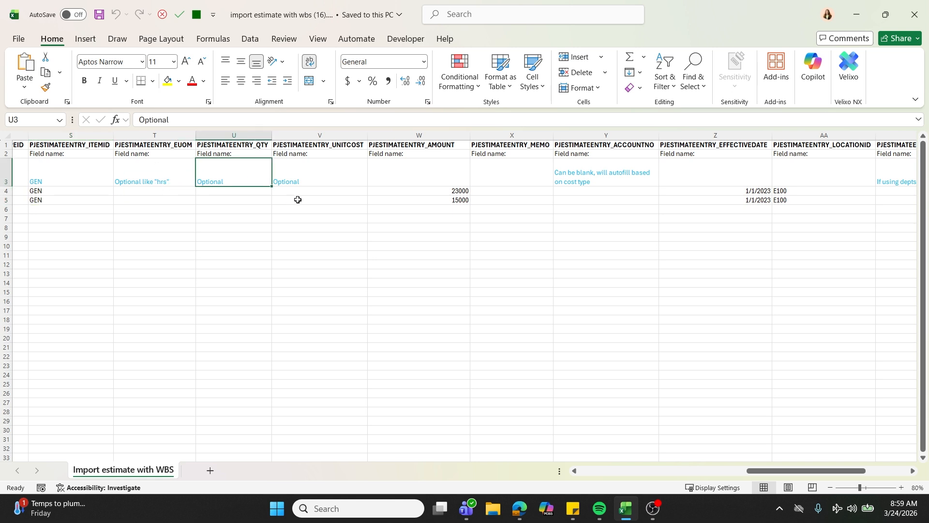
pyautogui.click(332, 180)
pyautogui.click(454, 192)
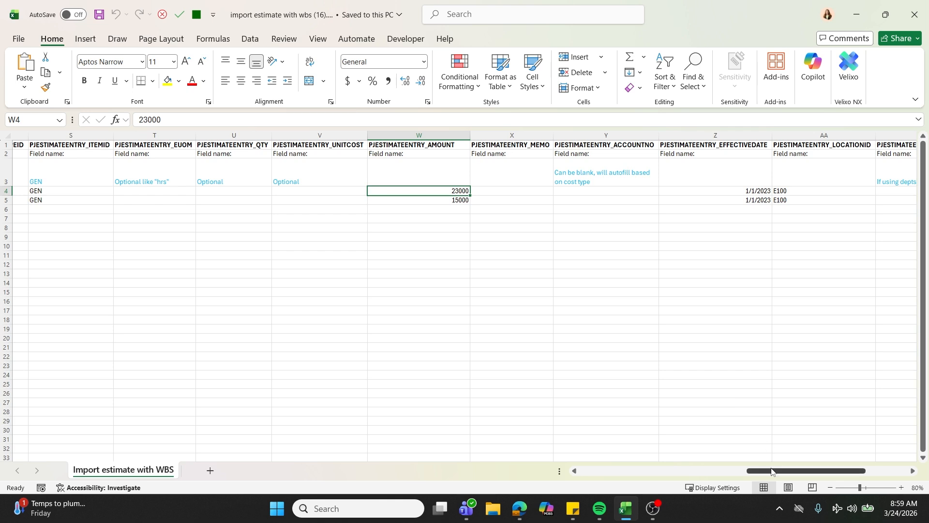
# Examine the remaining estimate line columns from PJESTIMATEENTRY_ACCOUNTNO through PJESTIMATEENTRY_CUSTOMERID, including the effective date, location, department and project entries.
pyautogui.moveTo(772, 468); pyautogui.dragTo(817, 451)
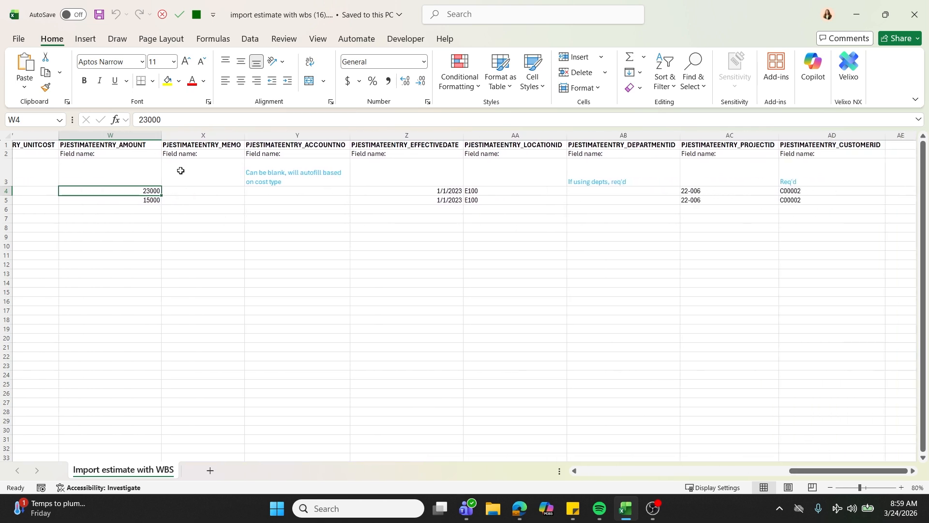
pyautogui.click(321, 203)
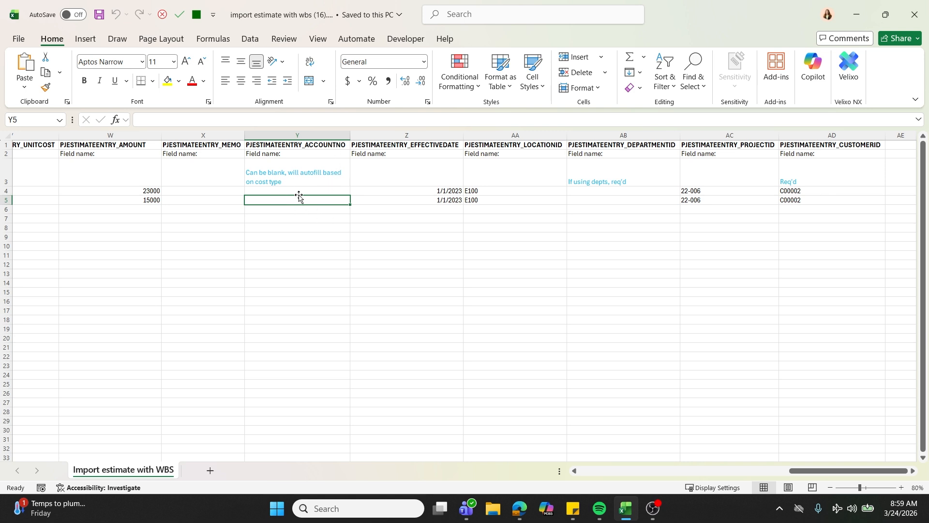
pyautogui.click(417, 192)
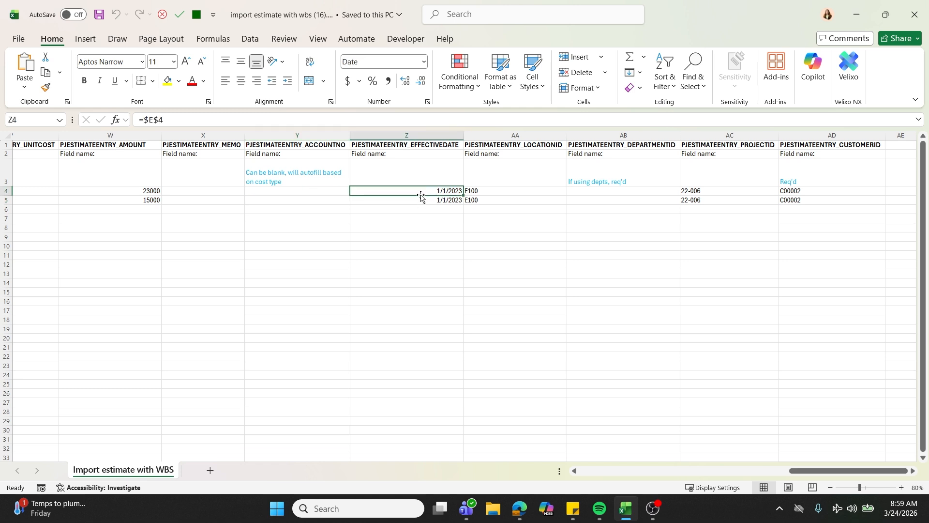
pyautogui.click(501, 189)
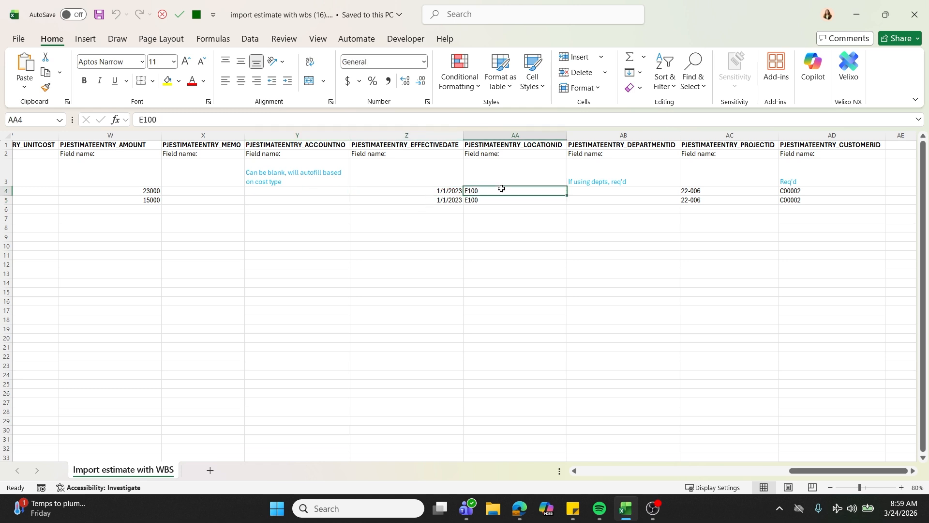
pyautogui.click(629, 194)
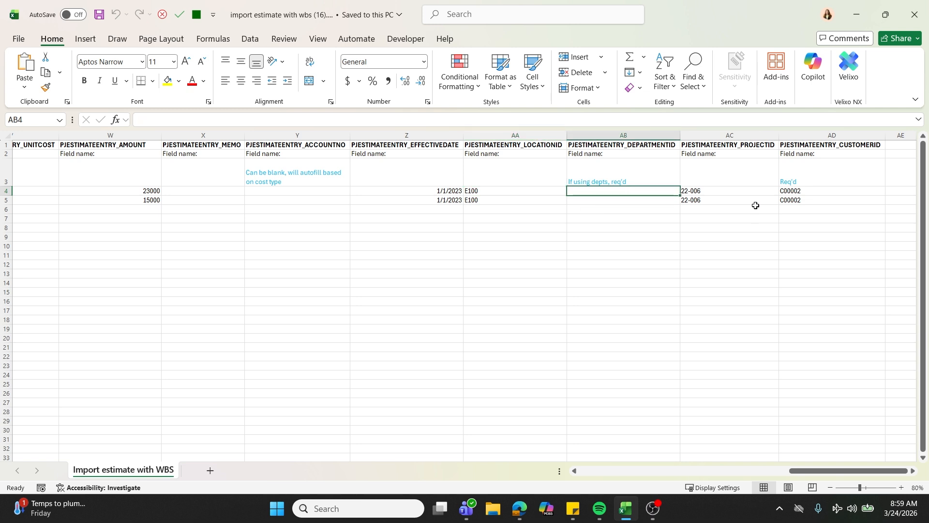
pyautogui.click(734, 193)
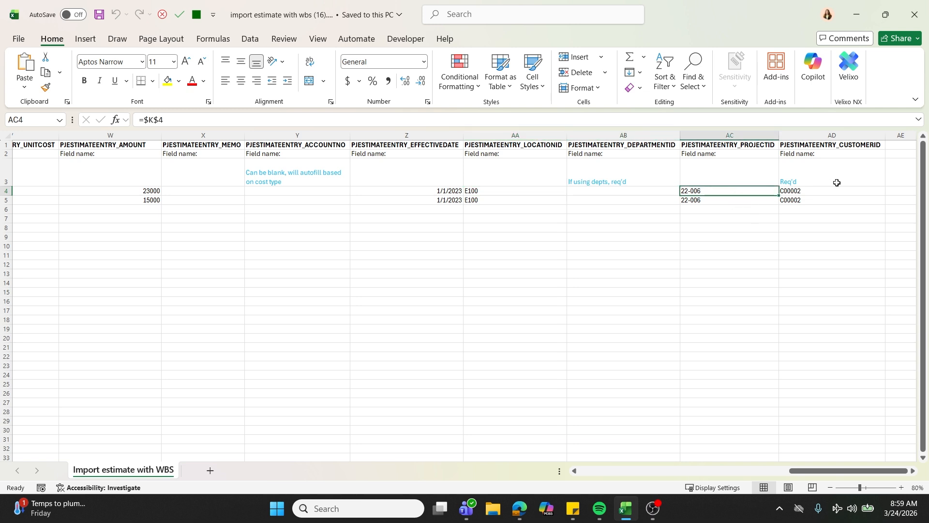
pyautogui.click(830, 200)
# Check the file formats offered for saving a copy of the workbook, and return to the sheet without saving.
pyautogui.moveTo(830, 470); pyautogui.dragTo(487, 466)
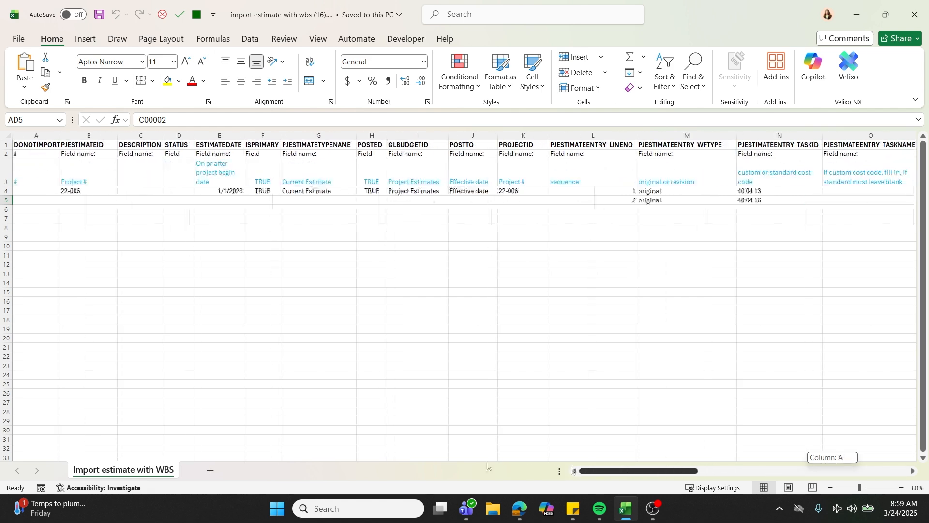
pyautogui.click(18, 39)
pyautogui.click(30, 223)
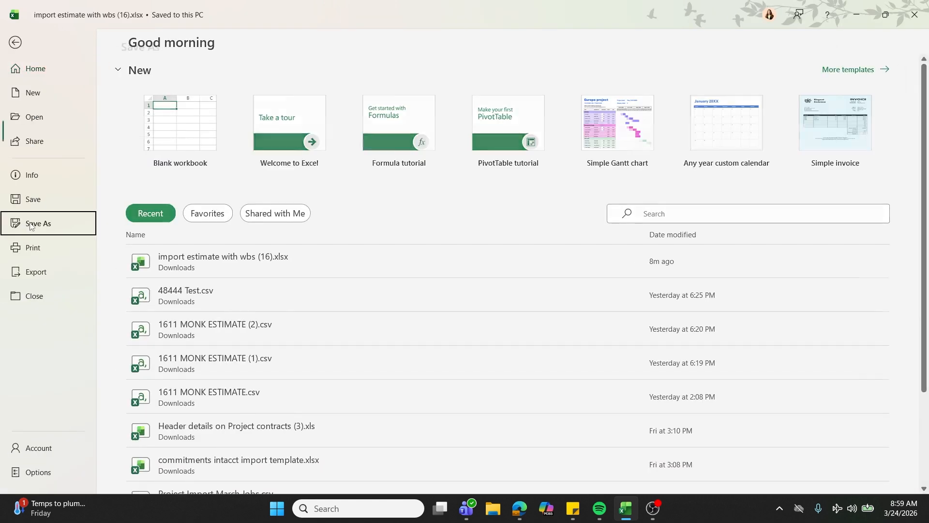
pyautogui.click(375, 111)
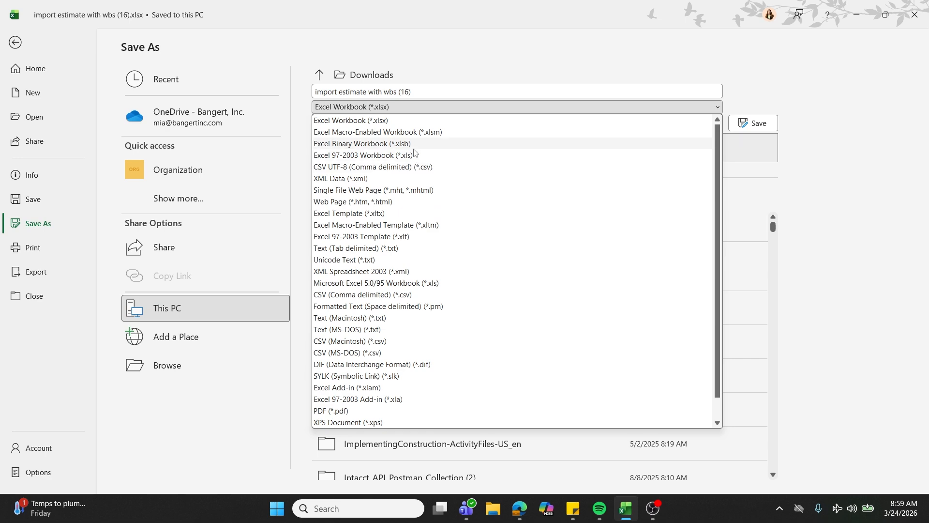
pyautogui.click(16, 47)
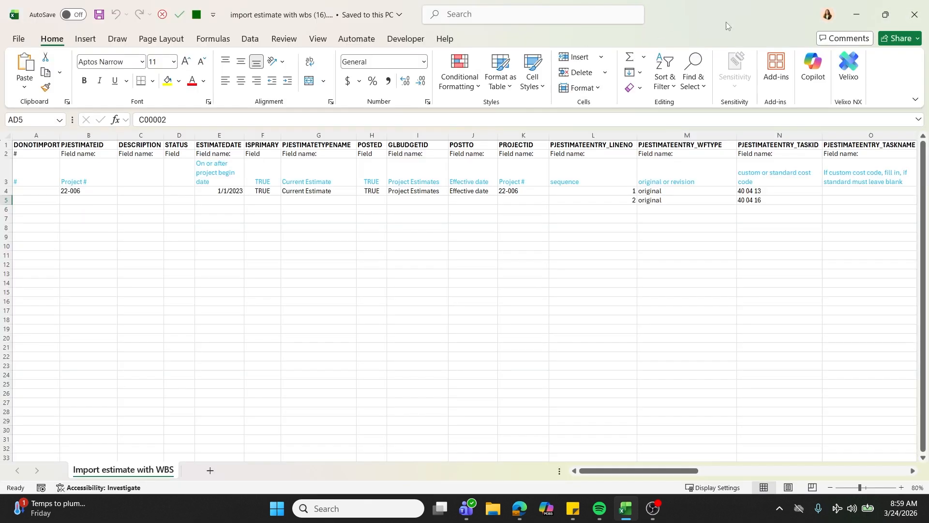
# Switch to the Timerline MEP Project estimates list in Sage Intacct and start adding a new project estimate.
pyautogui.click(855, 14)
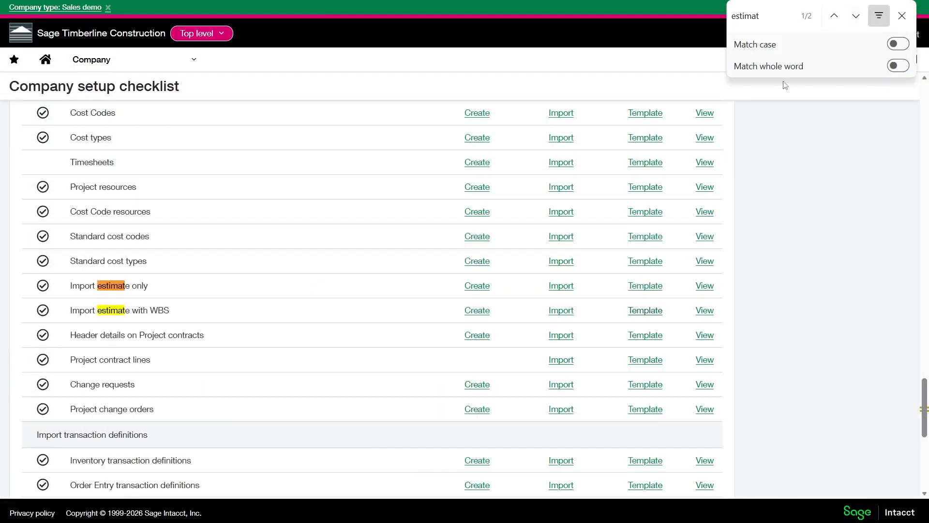
pyautogui.press('F11')
pyautogui.click(288, 3)
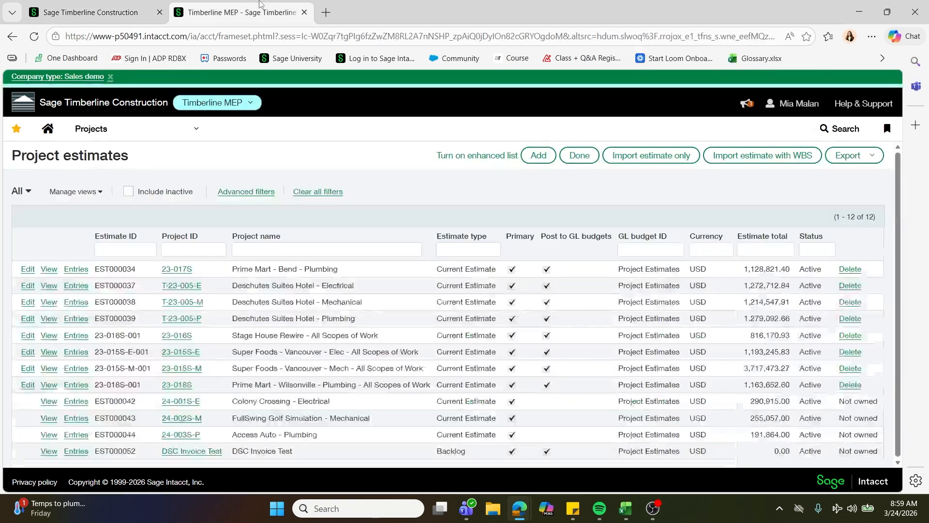
pyautogui.press('F11')
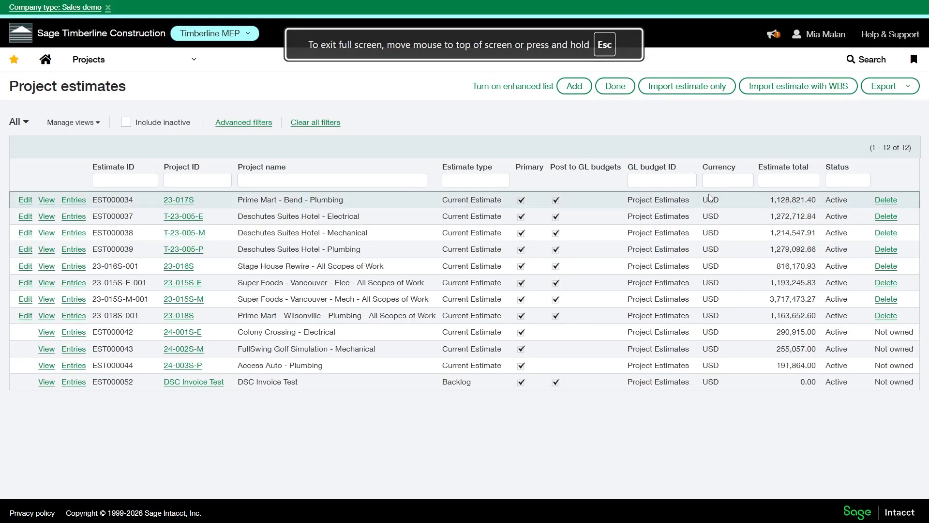
pyautogui.click(571, 92)
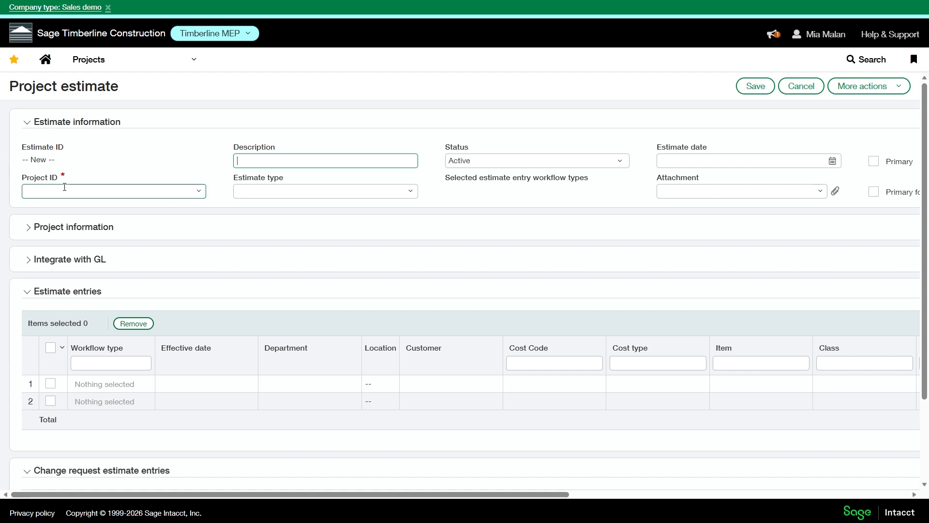
# Set the new estimate's Project ID to 26-009--Bailey Homestead.
pyautogui.click(123, 191)
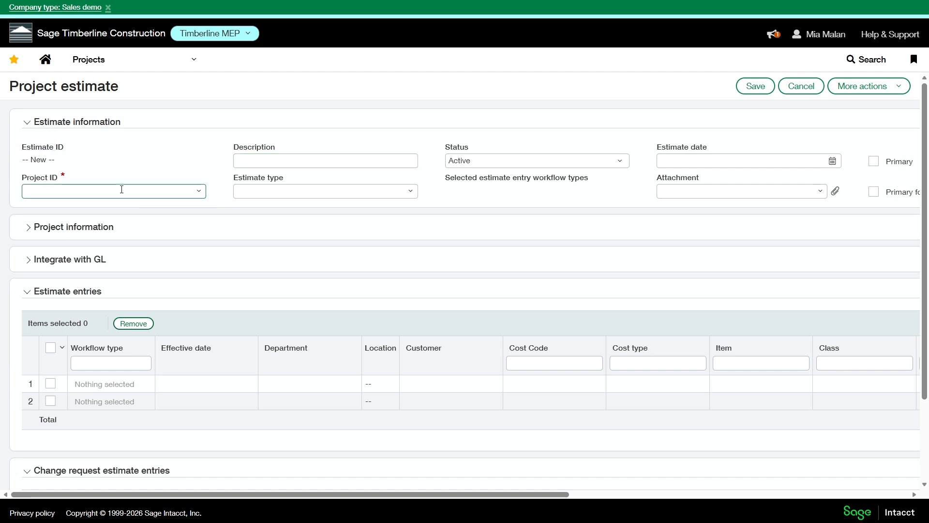
pyautogui.write('22')
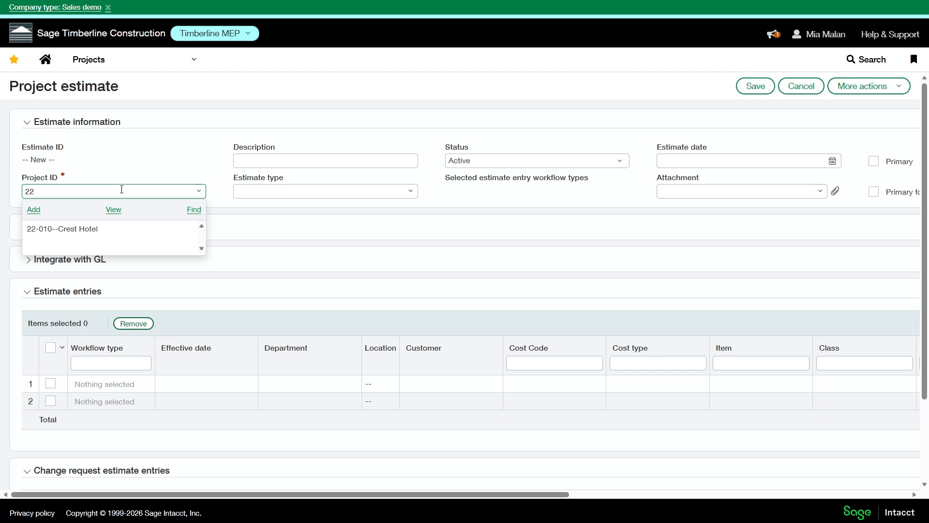
pyautogui.press('BackSpace')
pyautogui.write('6-00')
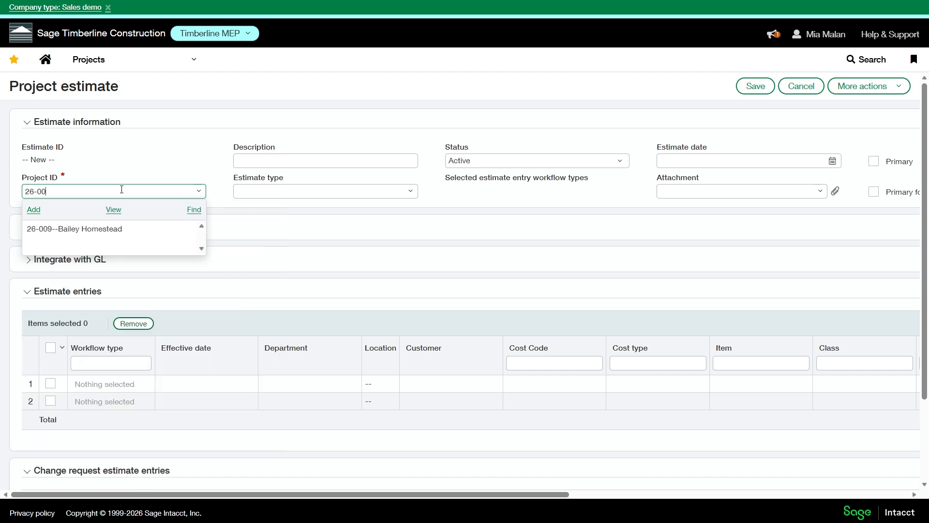
pyautogui.click(122, 227)
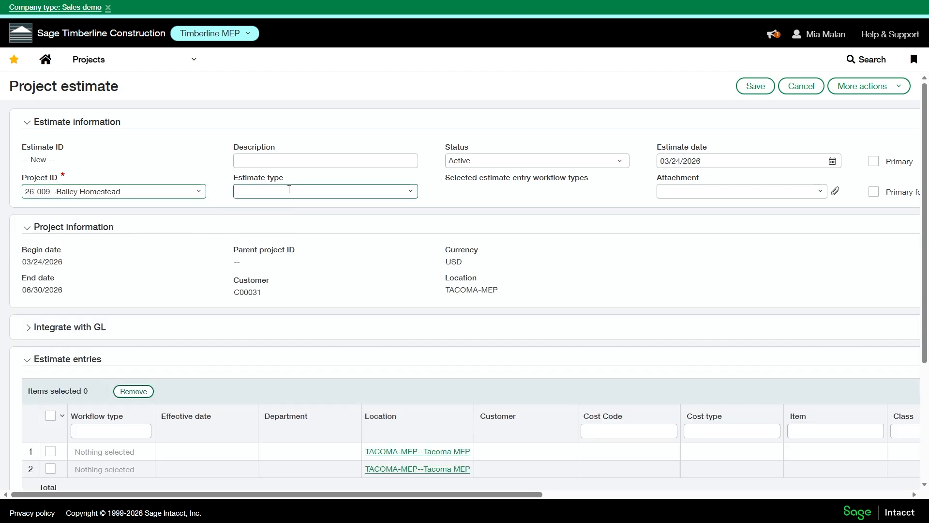
# Enter "Original Estimate for 26-009" as the estimate's description.
pyautogui.click(284, 163)
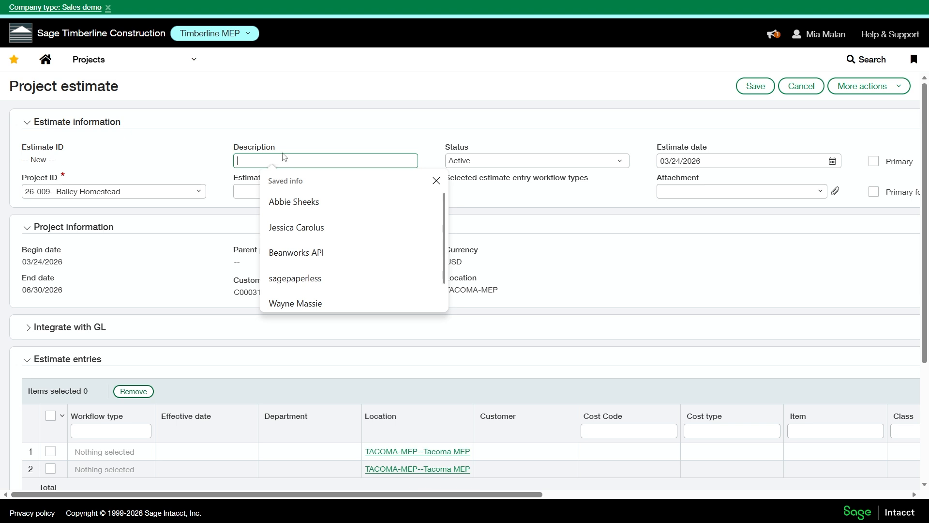
pyautogui.write('Estimate for 26-009')
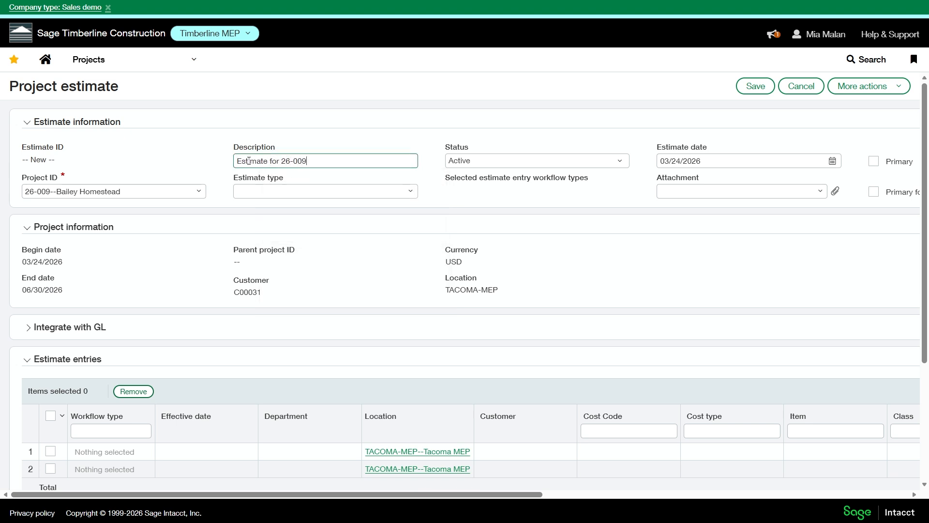
pyautogui.write('Priginal')
pyautogui.press('BackSpace')
pyautogui.press('BackSpace')
pyautogui.press('BackSpace')
pyautogui.press('BackSpace')
pyautogui.press('BackSpace')
pyautogui.press('BackSpace')
pyautogui.press('BackSpace')
pyautogui.press('BackSpace')
pyautogui.write('Original')
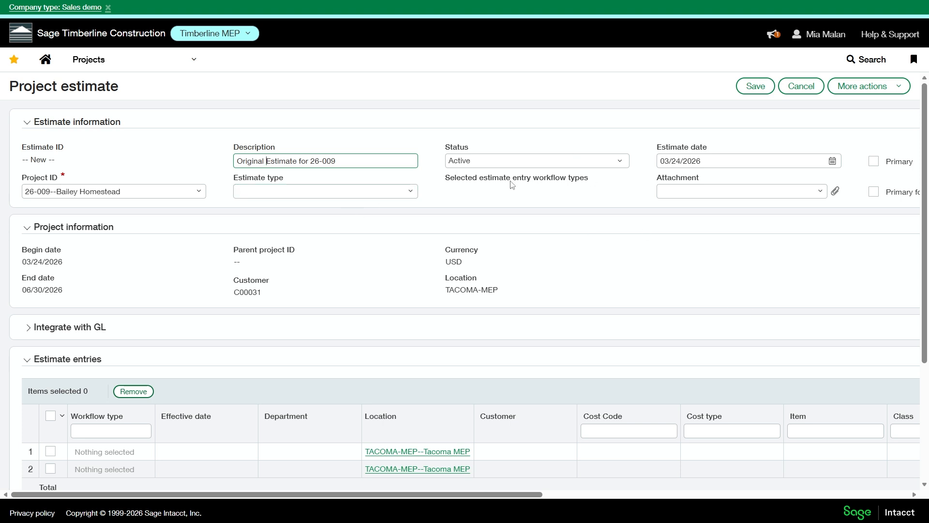
# Compare the workflow types of Current Estimate and Original Estimate, and set the estimate type to Current Estimate.
pyautogui.click(409, 191)
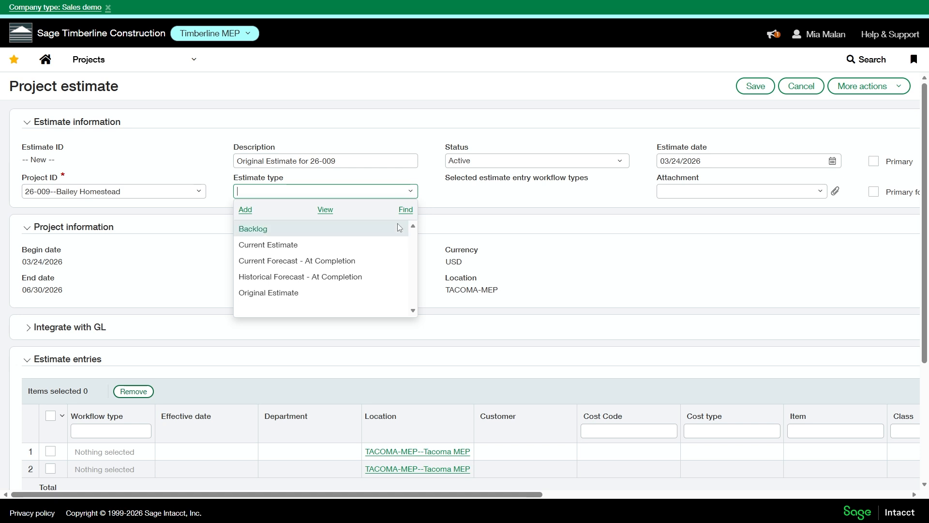
pyautogui.click(361, 245)
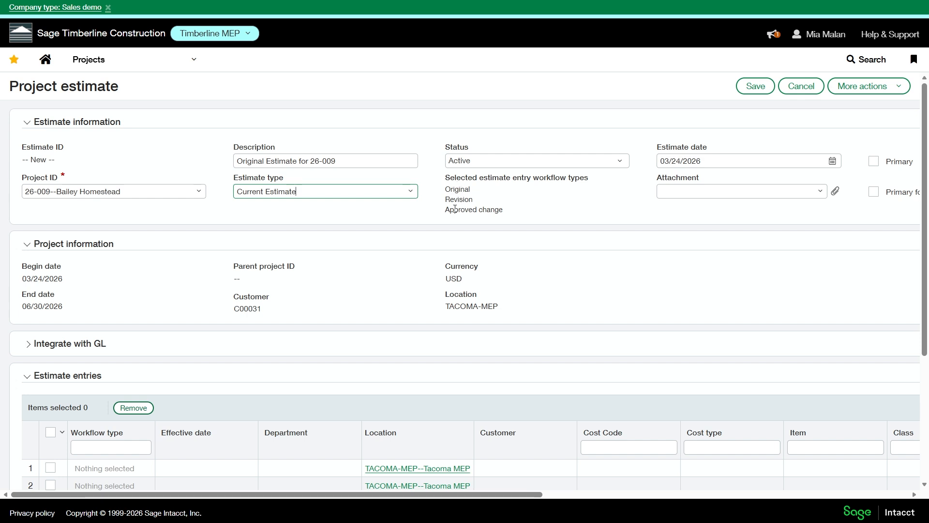
pyautogui.click(410, 191)
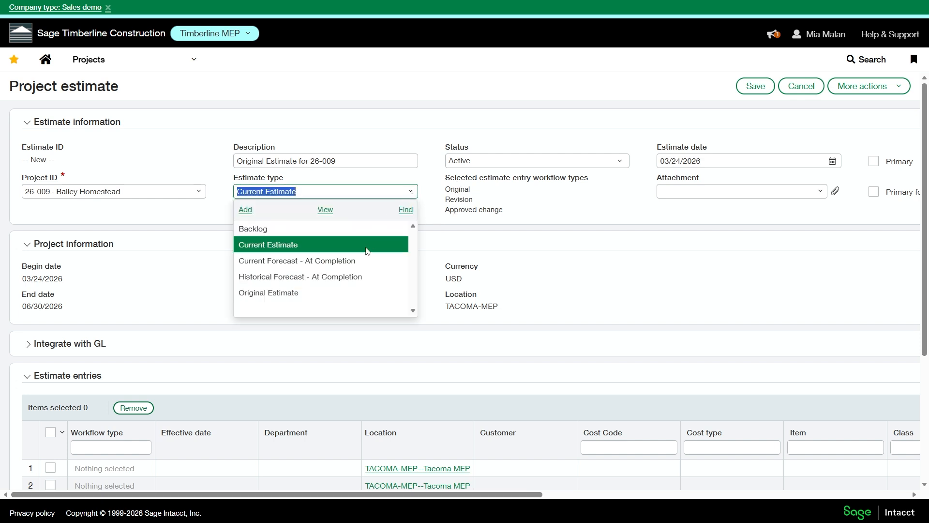
pyautogui.click(356, 293)
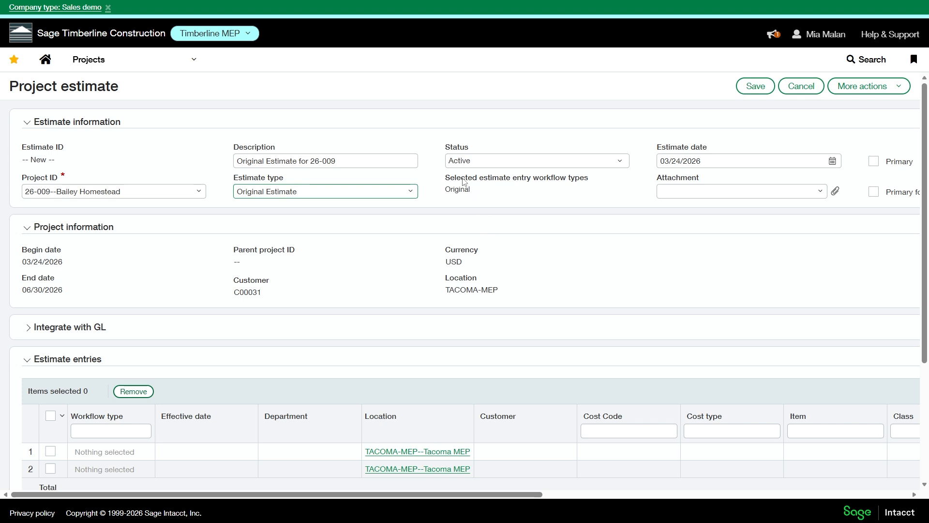
pyautogui.click(411, 192)
pyautogui.click(360, 244)
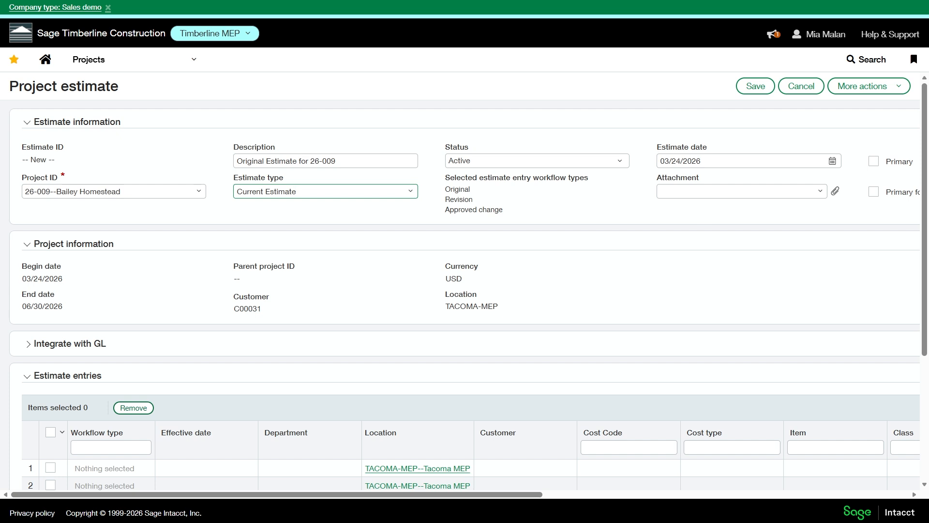
# Examine the status options of the new estimate, along with its estimate date and primary settings.
pyautogui.click(617, 162)
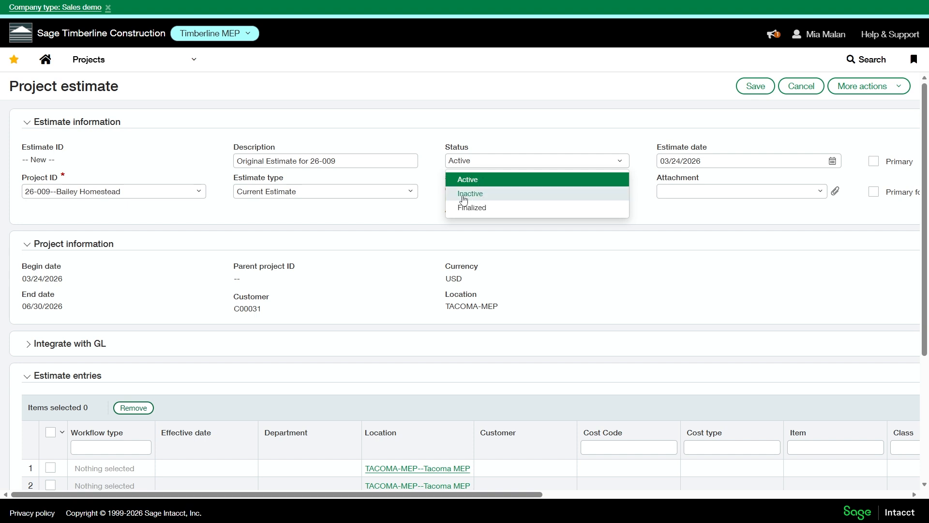
pyautogui.click(677, 224)
pyautogui.click(618, 166)
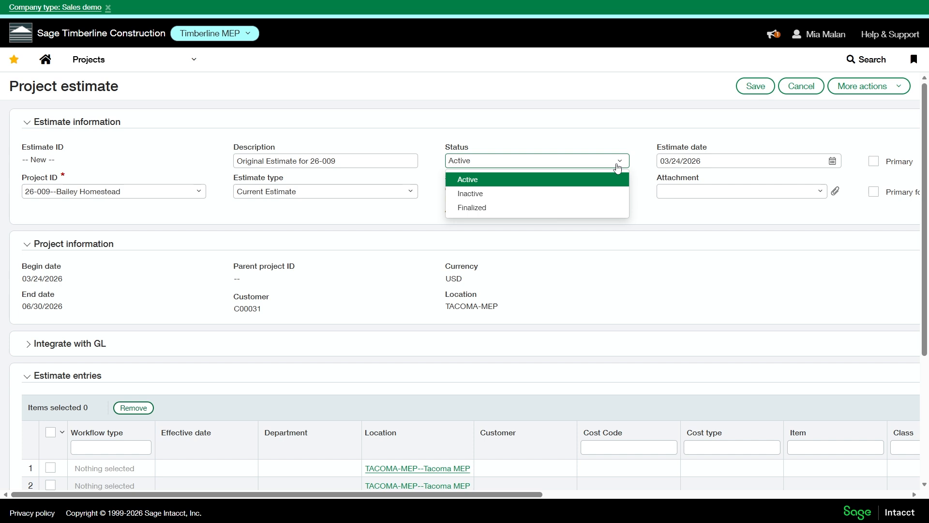
pyautogui.click(651, 210)
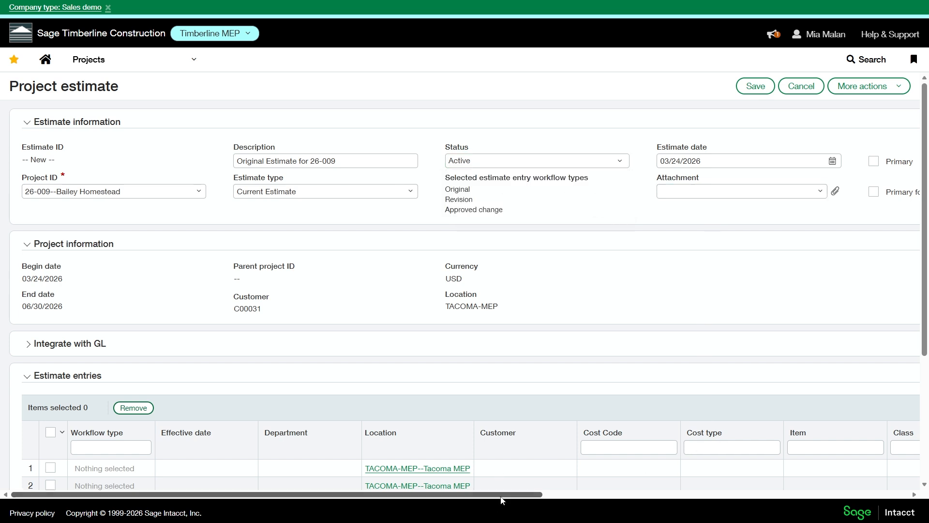
pyautogui.moveTo(501, 494); pyautogui.dragTo(598, 494)
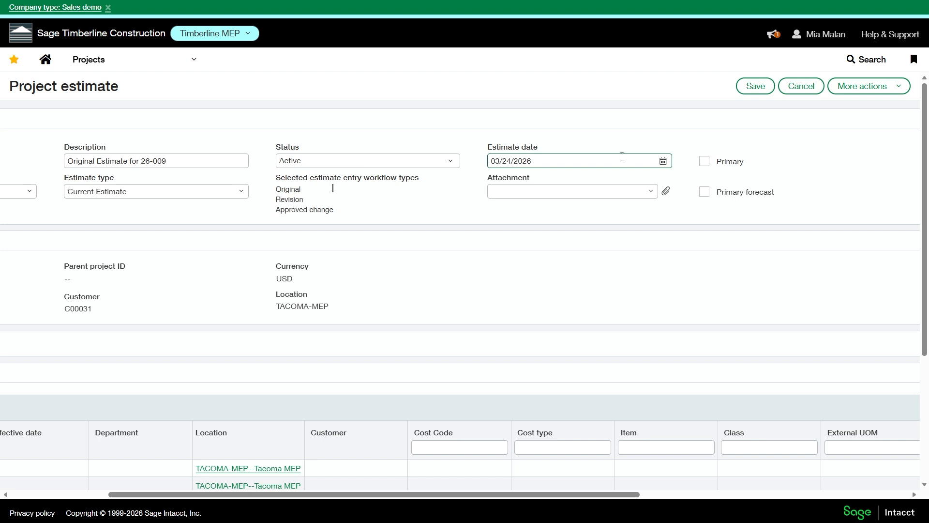
# Review the estimate's status options, keep it Active, and mark the estimate as Primary.
pyautogui.click(385, 160)
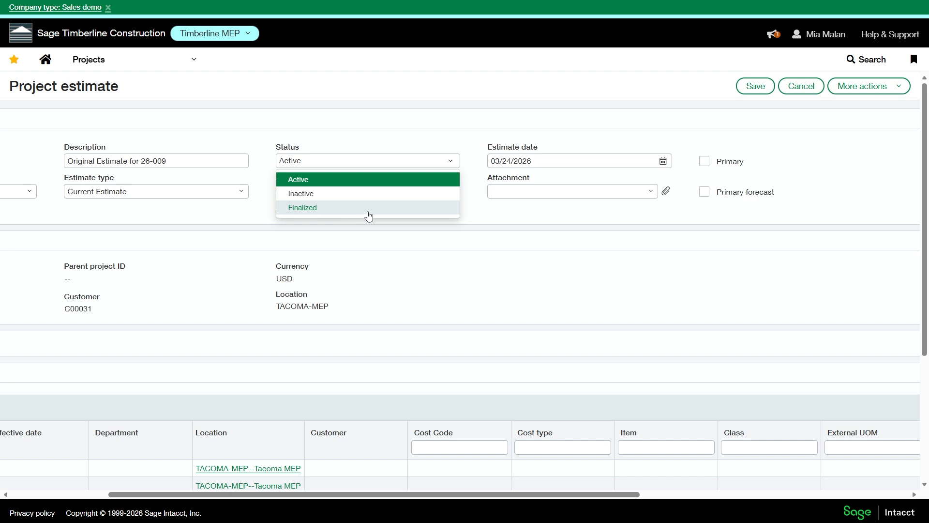
pyautogui.click(598, 213)
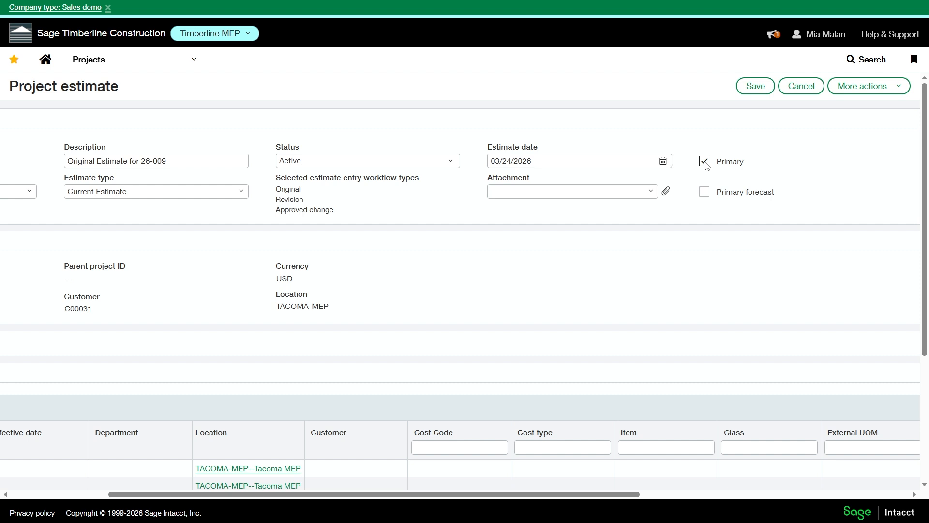
pyautogui.moveTo(597, 494); pyautogui.dragTo(477, 493)
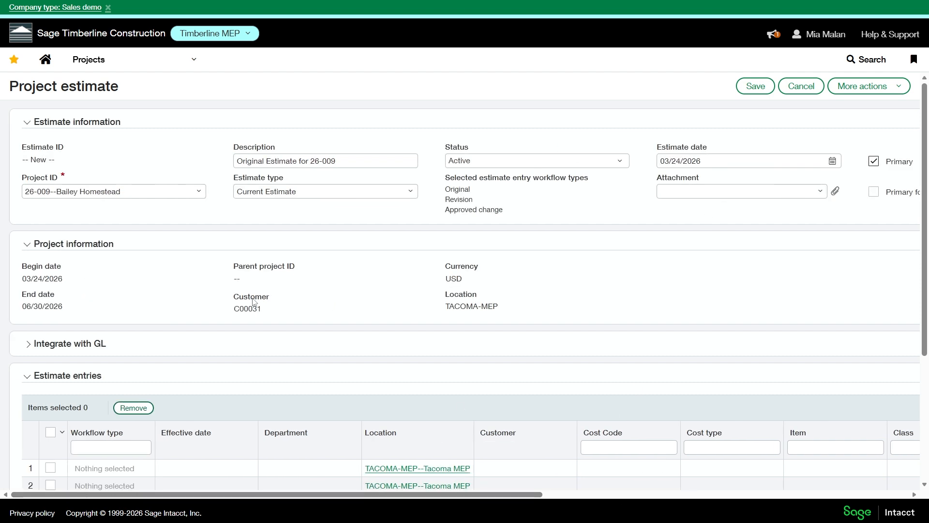
# Enable posting to GL budgets for the estimate and choose Project Estimates as the GL budget ID.
pyautogui.scroll(-2, 253, 301)
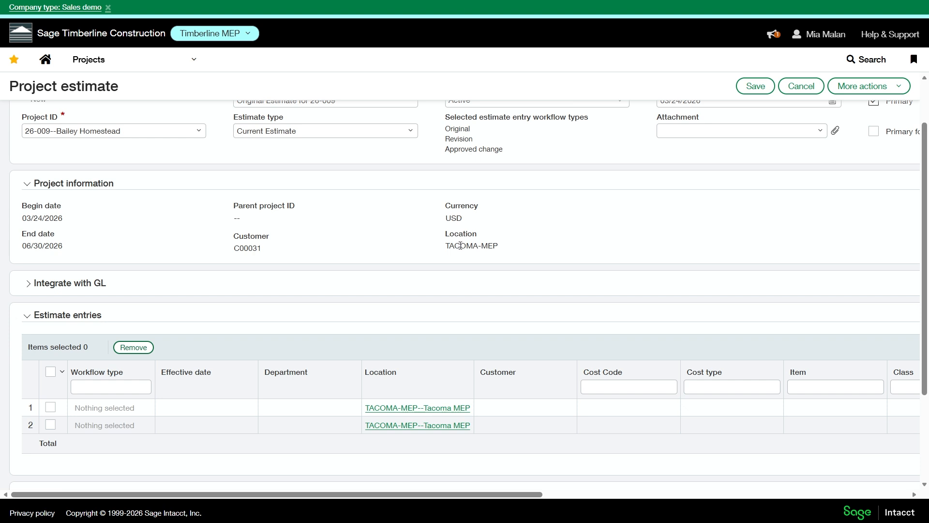
pyautogui.click(81, 281)
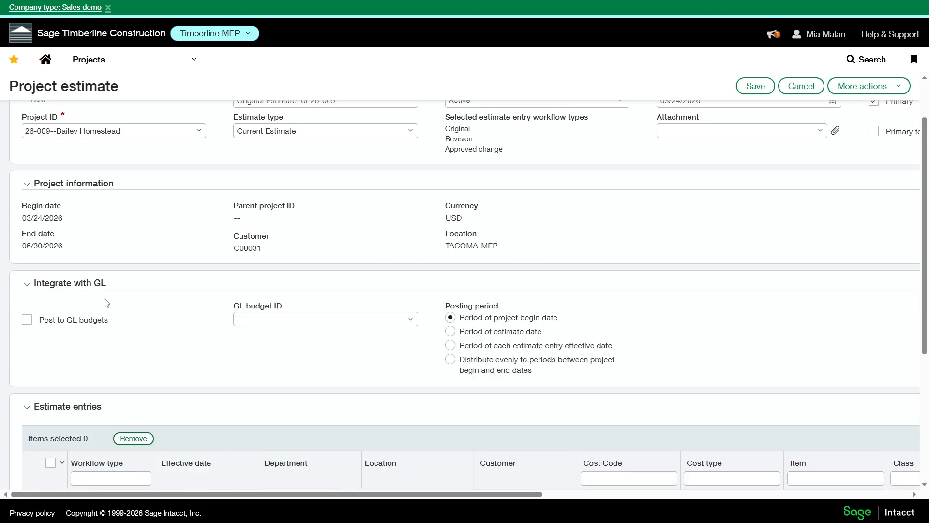
pyautogui.scroll(-1, 107, 305)
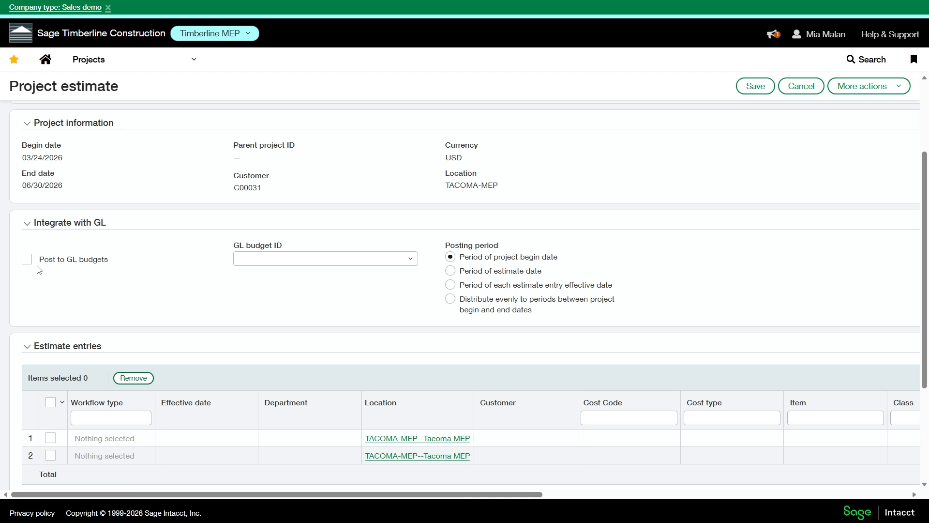
pyautogui.click(314, 258)
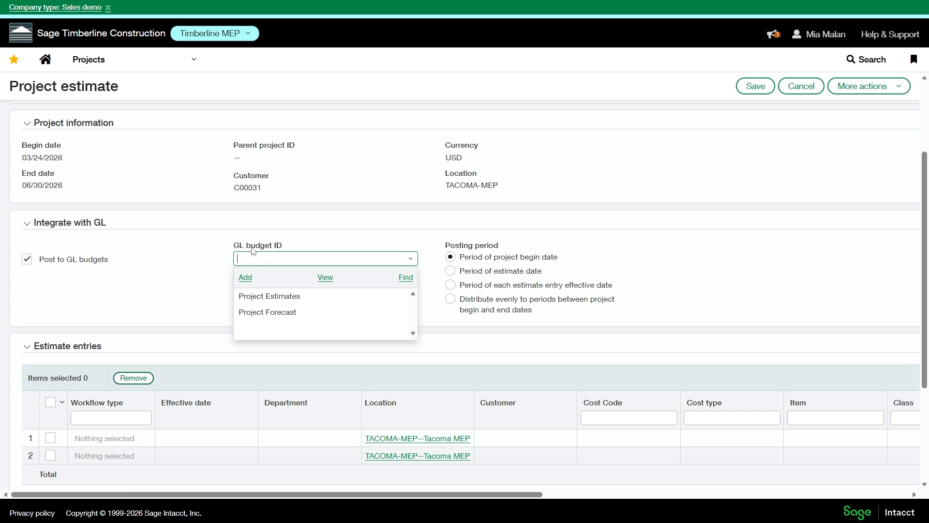
pyautogui.click(267, 296)
# View the Project Estimates budget's details, and set the posting period to Period of each estimate entry effective date.
pyautogui.click(410, 261)
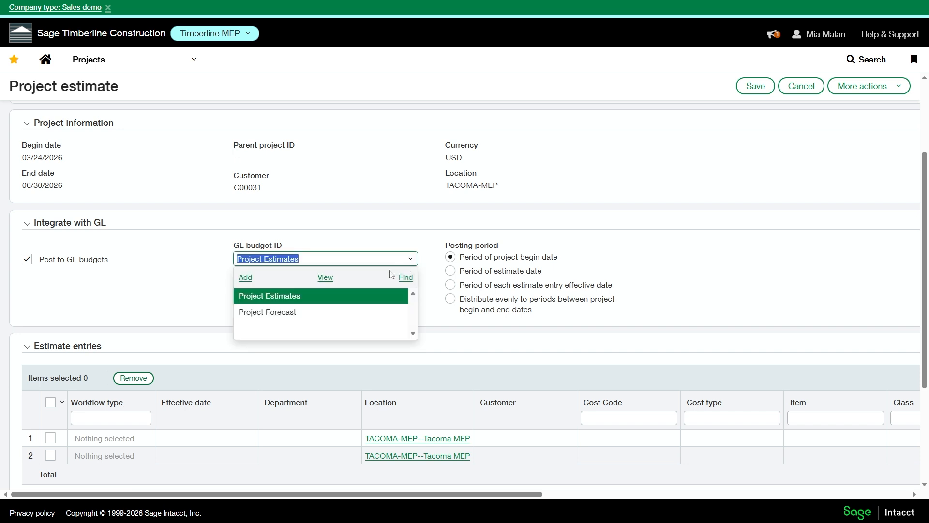
pyautogui.click(323, 276)
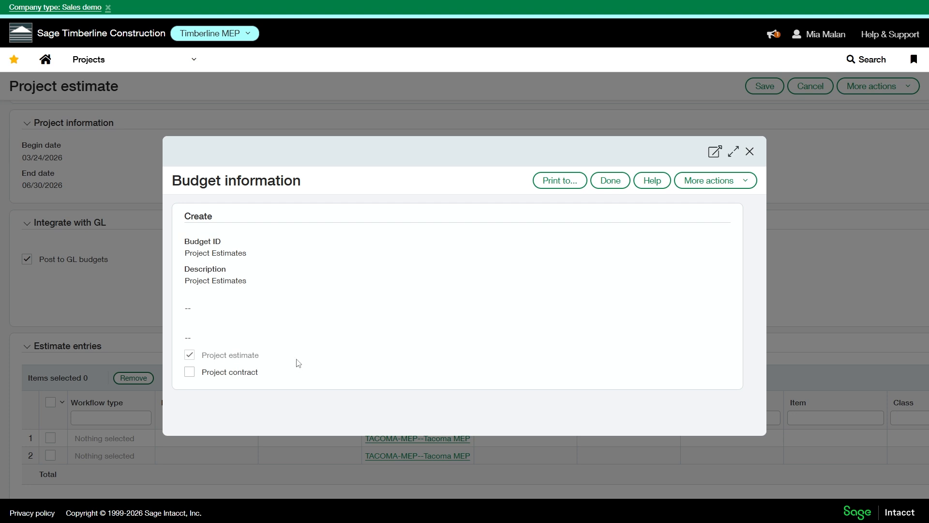
pyautogui.click(750, 152)
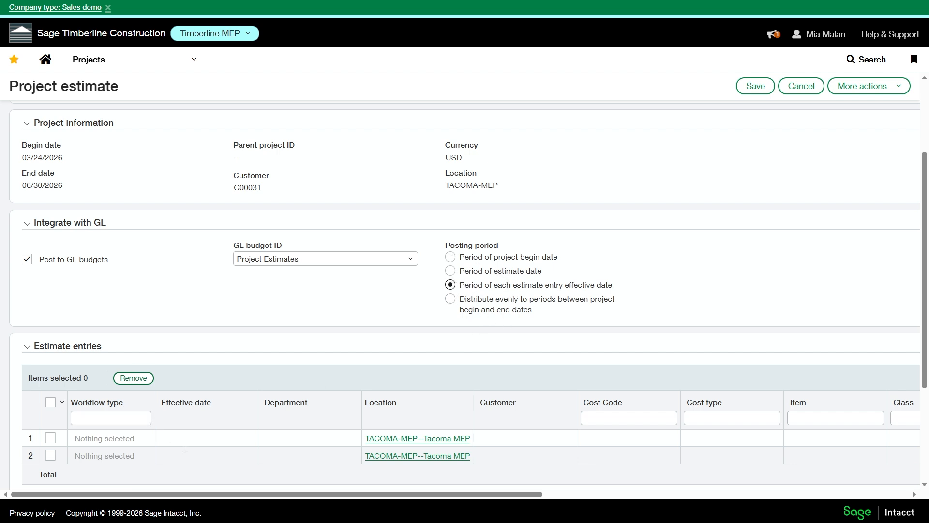
# Review the estimate entries layout, apply it to all form views, and save the layout.
pyautogui.scroll(-3, 391, 435)
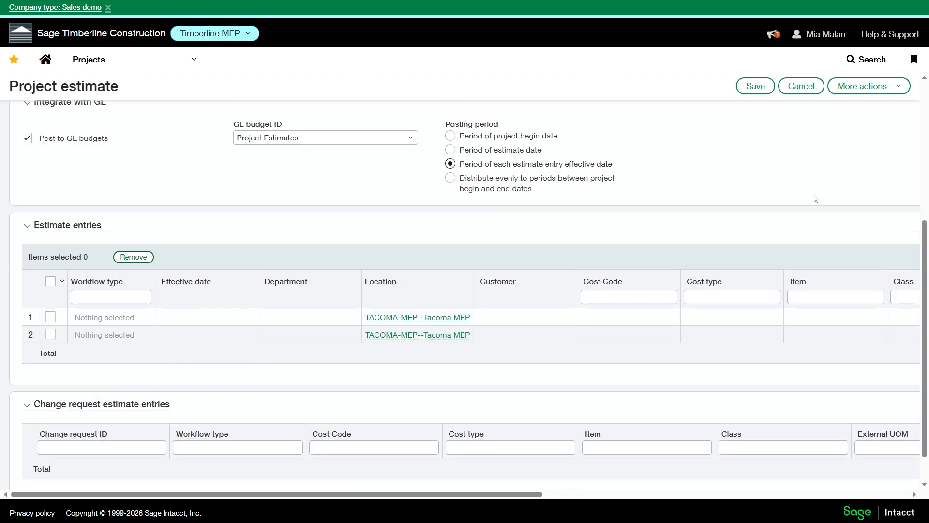
pyautogui.click(880, 87)
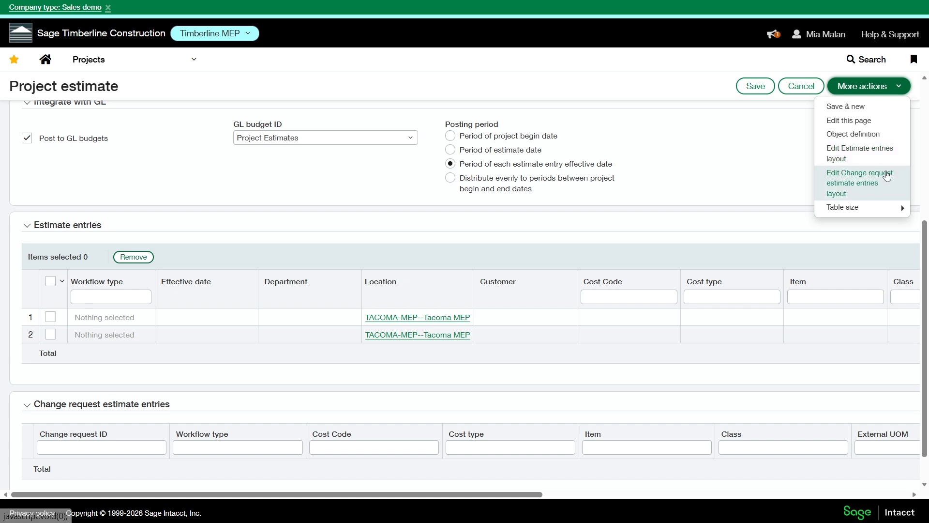
pyautogui.click(880, 155)
pyautogui.scroll(1, 271, 323)
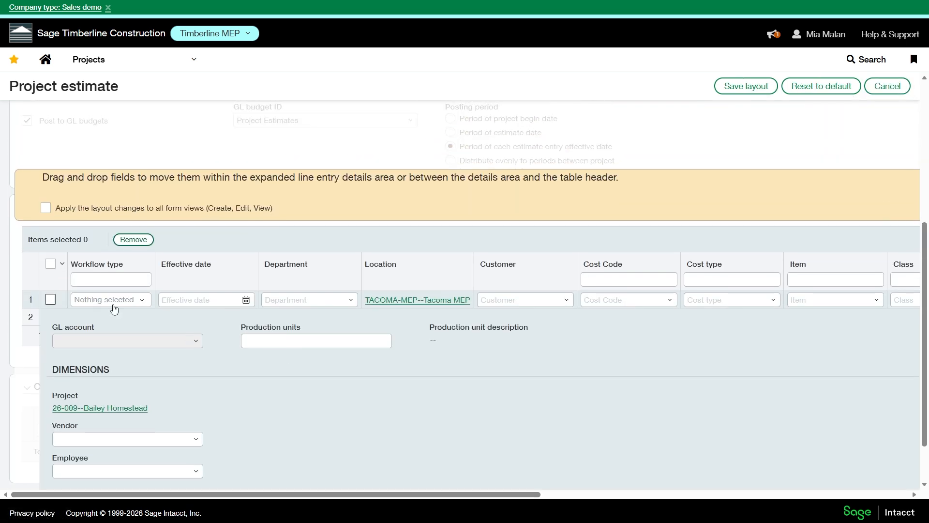
pyautogui.moveTo(312, 498); pyautogui.dragTo(266, 480)
pyautogui.click(46, 209)
pyautogui.click(739, 86)
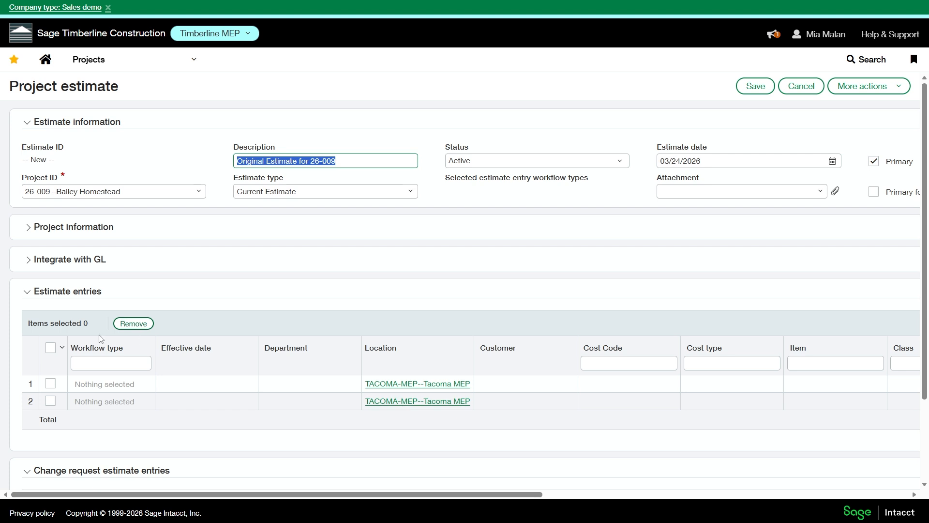
# Set the first estimate entry to workflow type Original, effective date 03/24/2026 and department ESTIMATING--Estimating.
pyautogui.scroll(-1, 116, 341)
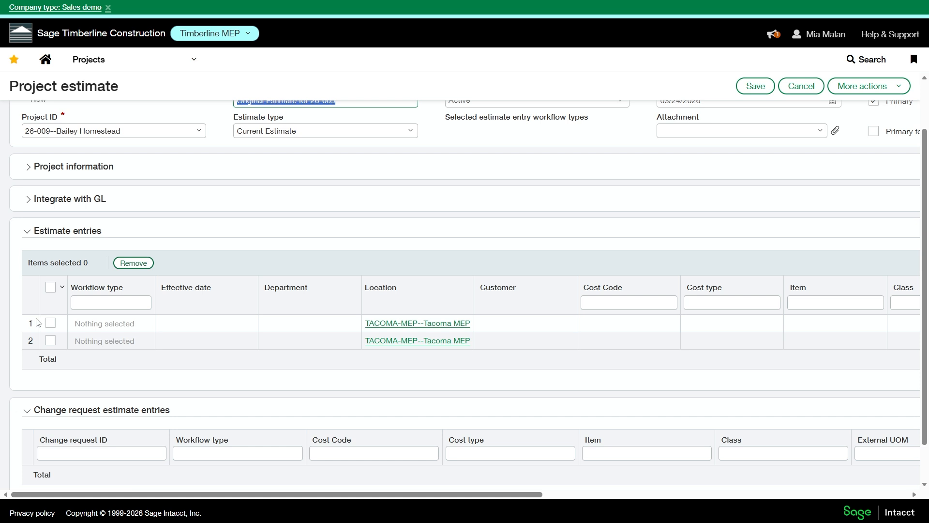
pyautogui.click(118, 329)
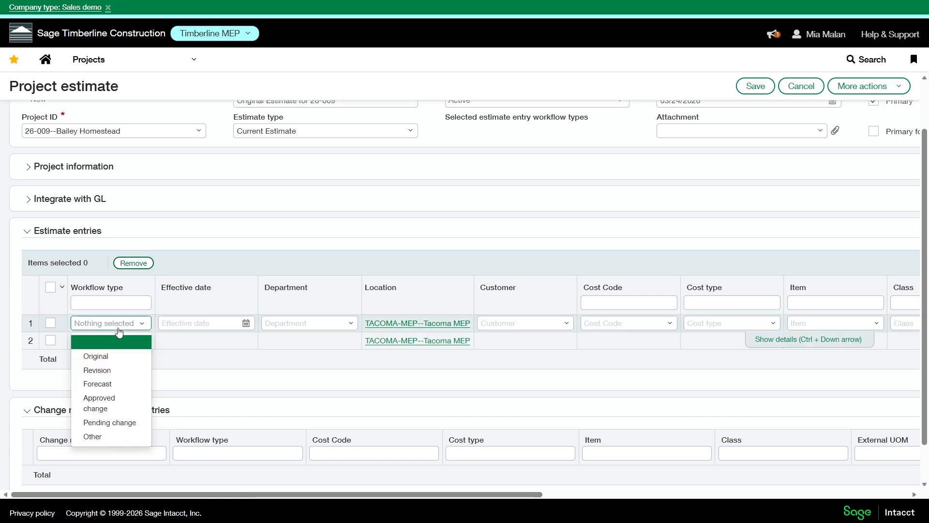
pyautogui.click(117, 360)
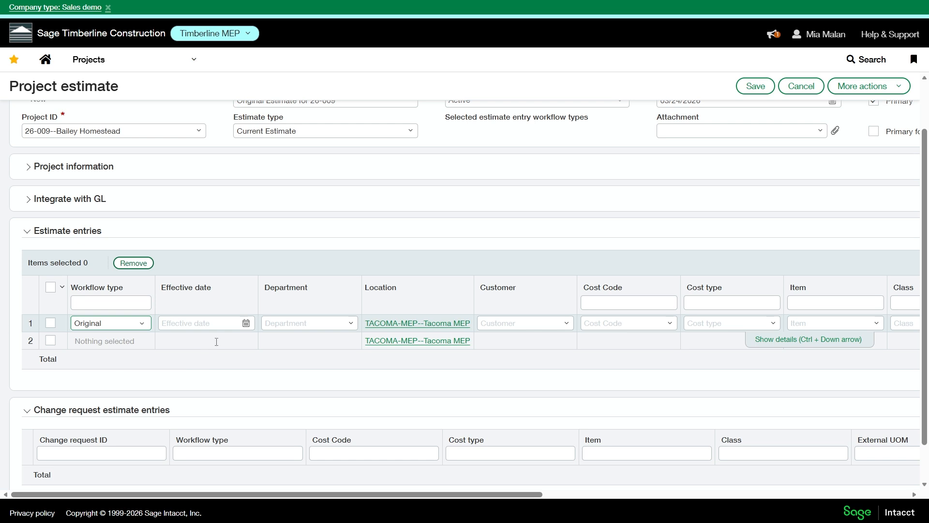
pyautogui.click(245, 323)
pyautogui.click(224, 432)
pyautogui.click(344, 324)
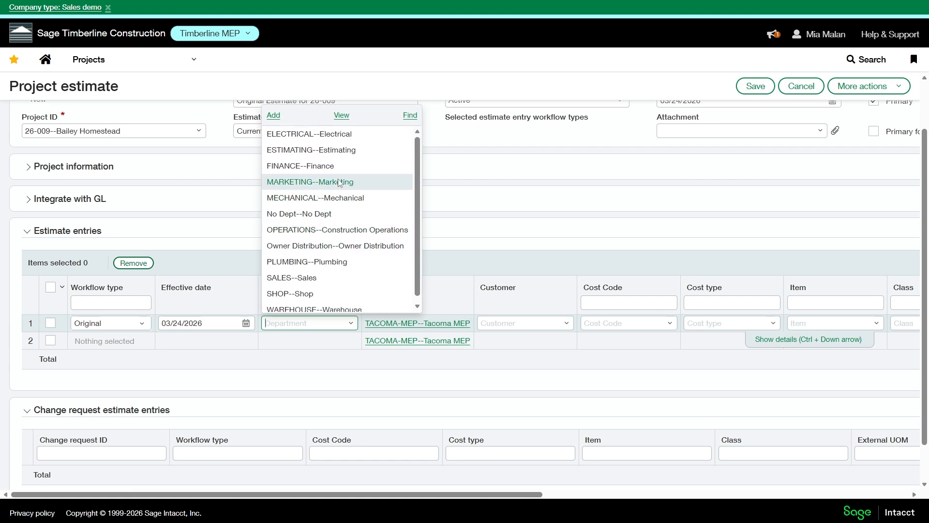
pyautogui.click(339, 156)
# Check the customer in the project information and examine the customer choices for the first estimate entry.
pyautogui.scroll(1, 152, 209)
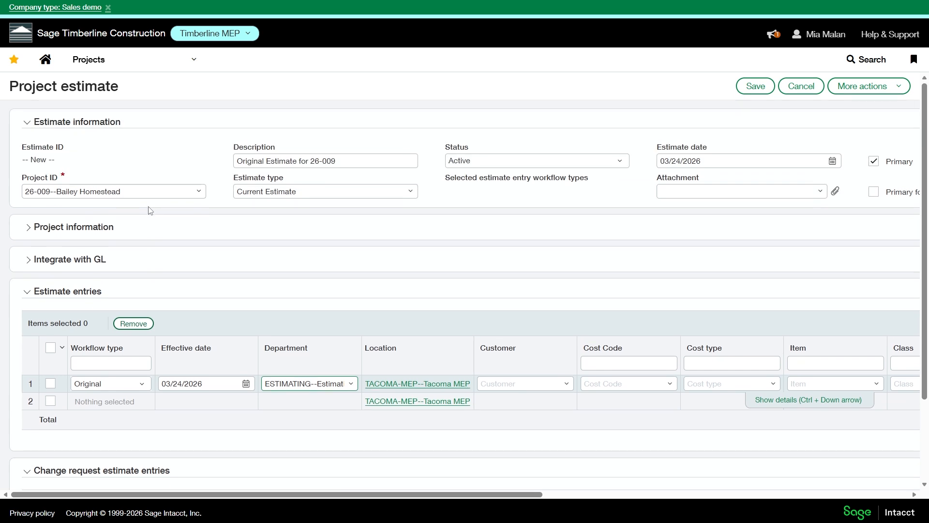
pyautogui.moveTo(509, 493); pyautogui.dragTo(394, 480)
pyautogui.click(110, 227)
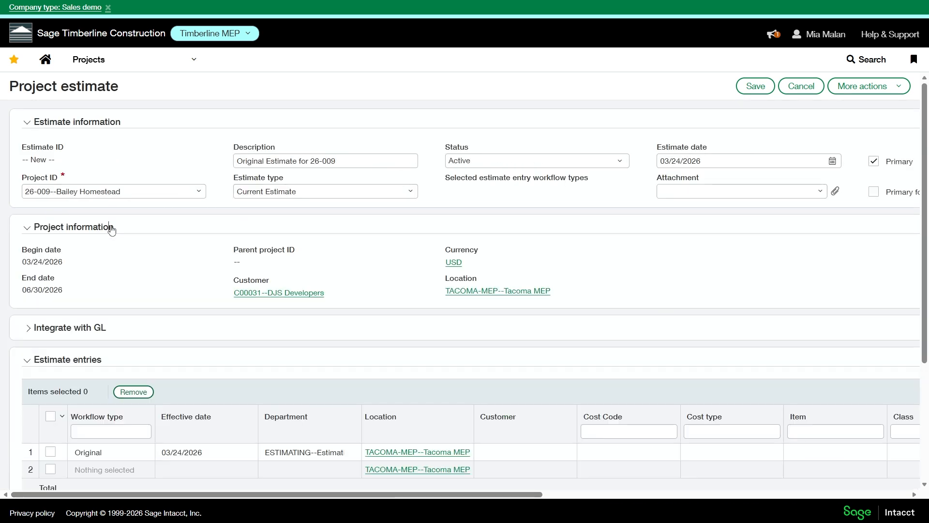
pyautogui.scroll(-2, 305, 289)
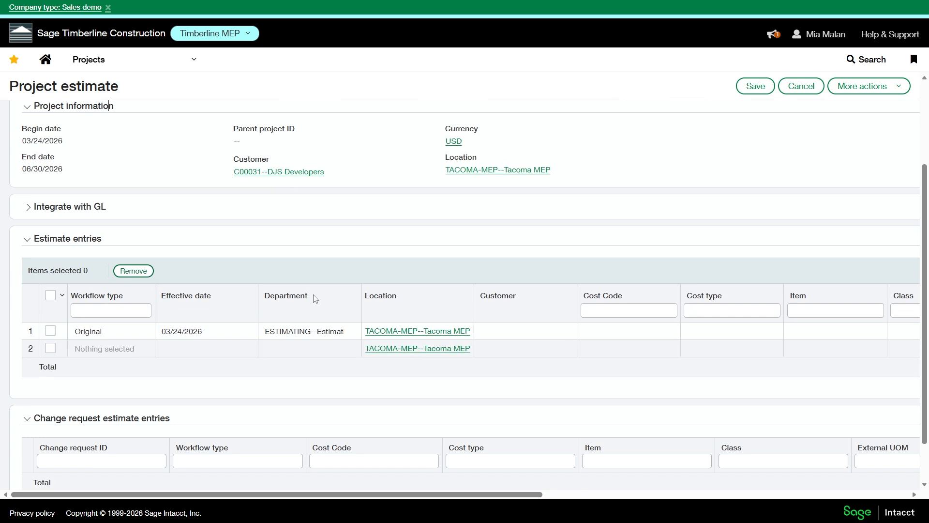
pyautogui.click(562, 331)
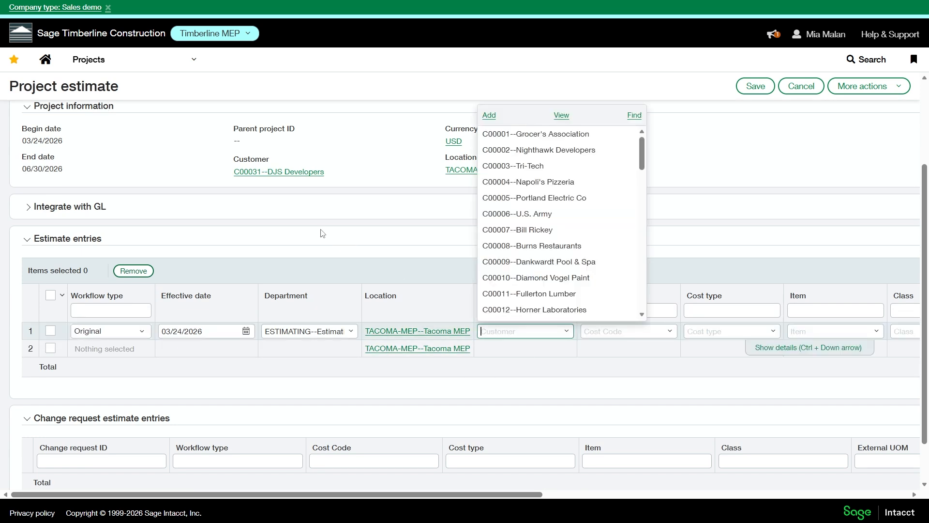
pyautogui.scroll(1, 322, 233)
pyautogui.click(406, 188)
# Edit the estimate entries layout, moving the Customer and Class fields from the table header into the line entry details area.
pyautogui.click(890, 93)
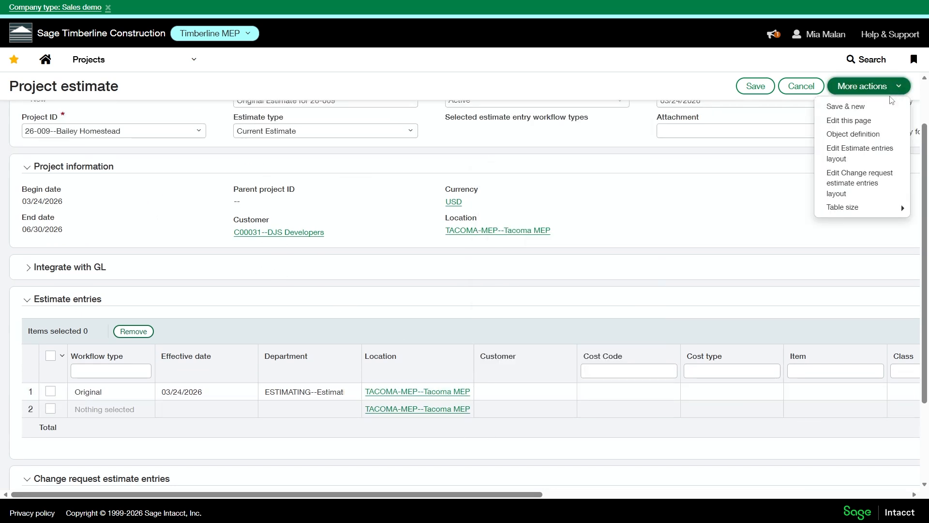
pyautogui.click(873, 154)
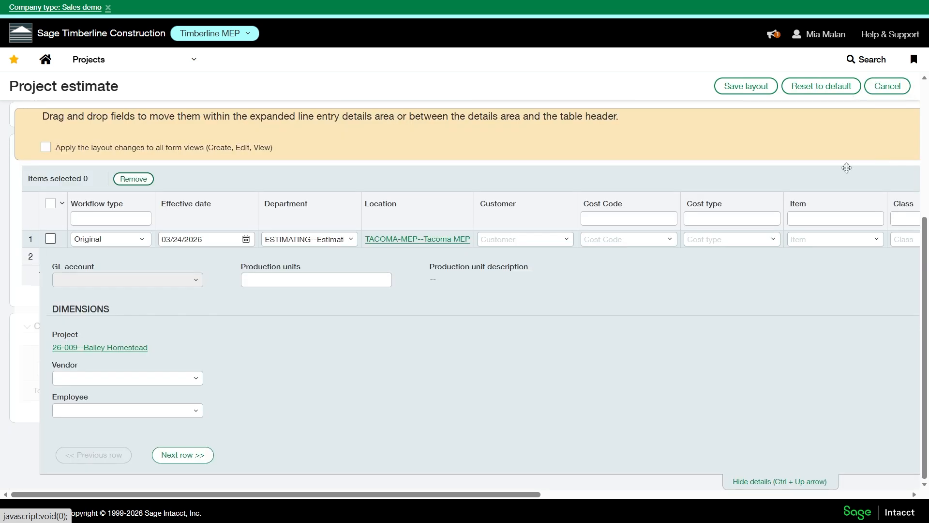
pyautogui.moveTo(526, 208); pyautogui.dragTo(431, 271)
pyautogui.scroll(1, 556, 278)
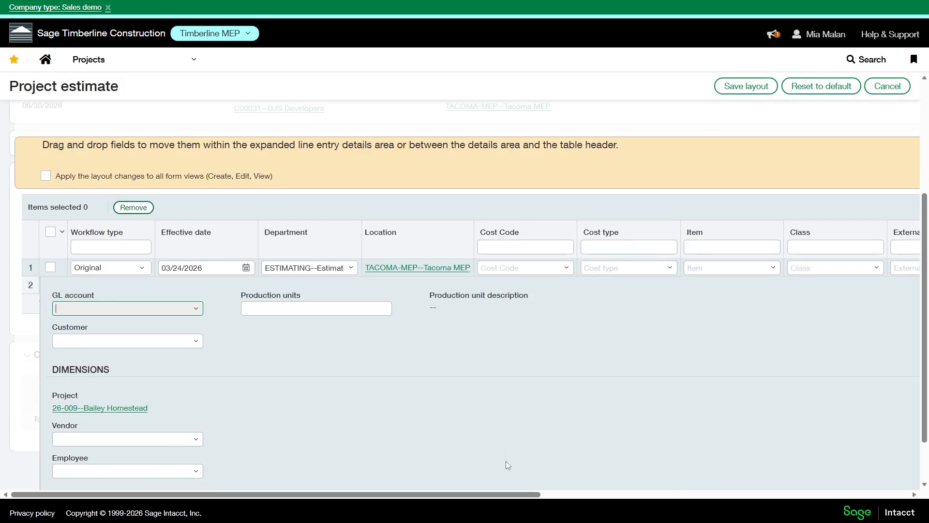
pyautogui.moveTo(507, 465); pyautogui.dragTo(639, 493)
pyautogui.moveTo(822, 233); pyautogui.dragTo(474, 302)
pyautogui.moveTo(490, 493); pyautogui.dragTo(704, 460)
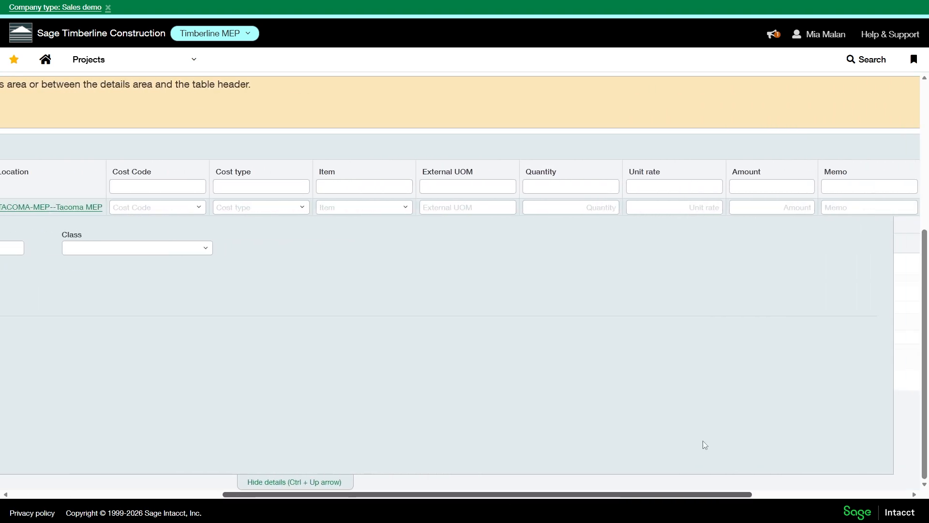
# Apply the estimate entries layout changes to all form views and save the layout.
pyautogui.hscroll(-2, 532, 440)
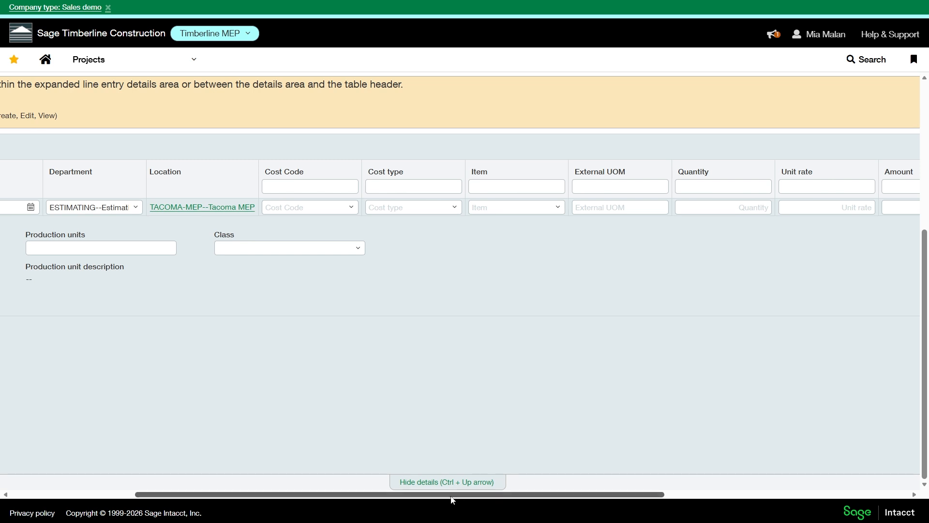
pyautogui.hscroll(-4, 432, 435)
pyautogui.scroll(5, 816, 148)
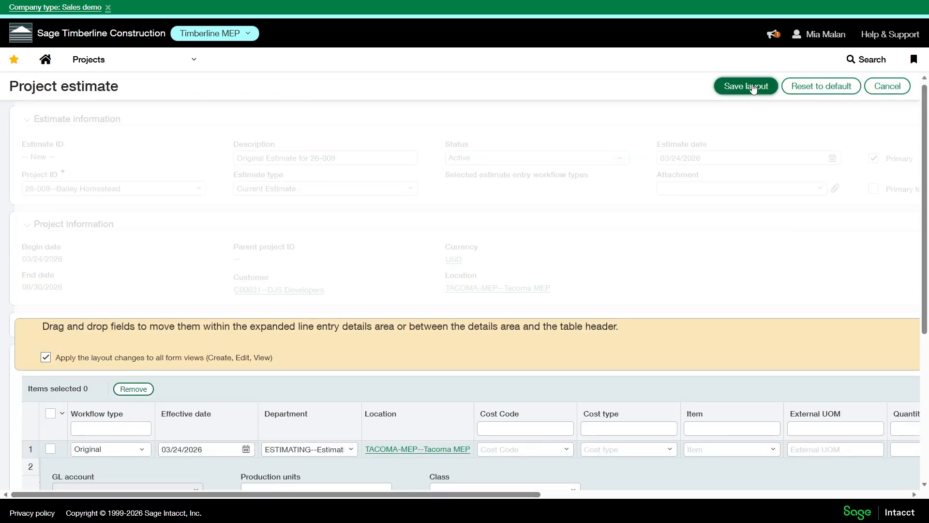
pyautogui.click(746, 86)
# Fill in the first estimate entry with workflow type Original, effective date 03/24/2026 and department ESTIMATING--Estimating.
pyautogui.scroll(-1, 292, 310)
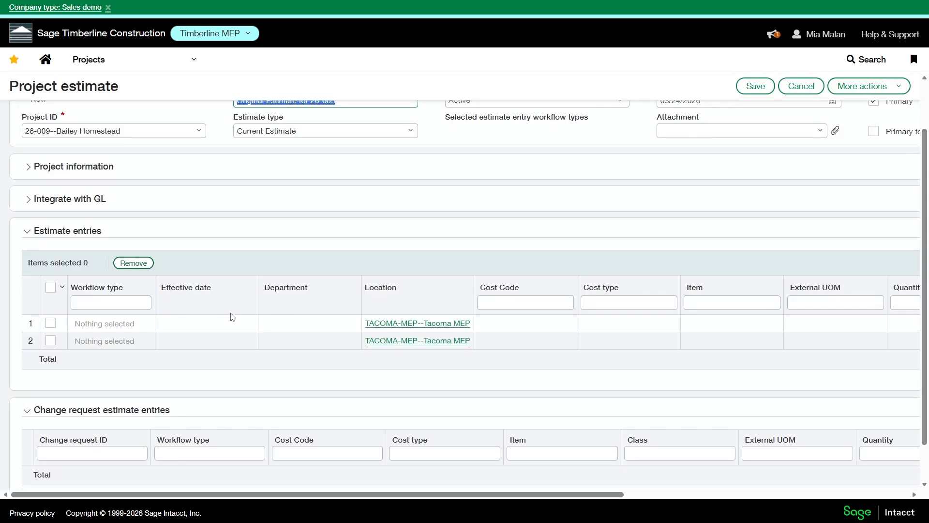
pyautogui.click(141, 329)
pyautogui.click(94, 355)
pyautogui.click(246, 323)
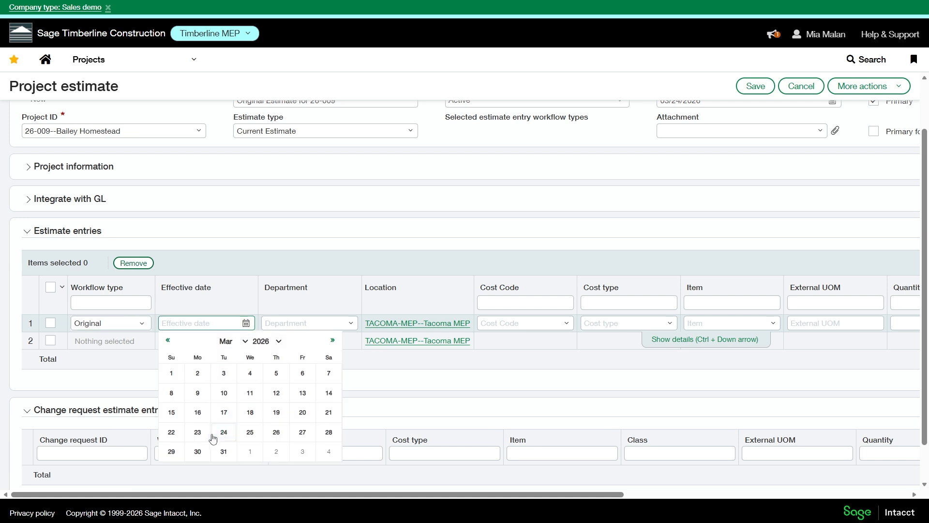
pyautogui.click(219, 432)
pyautogui.click(344, 325)
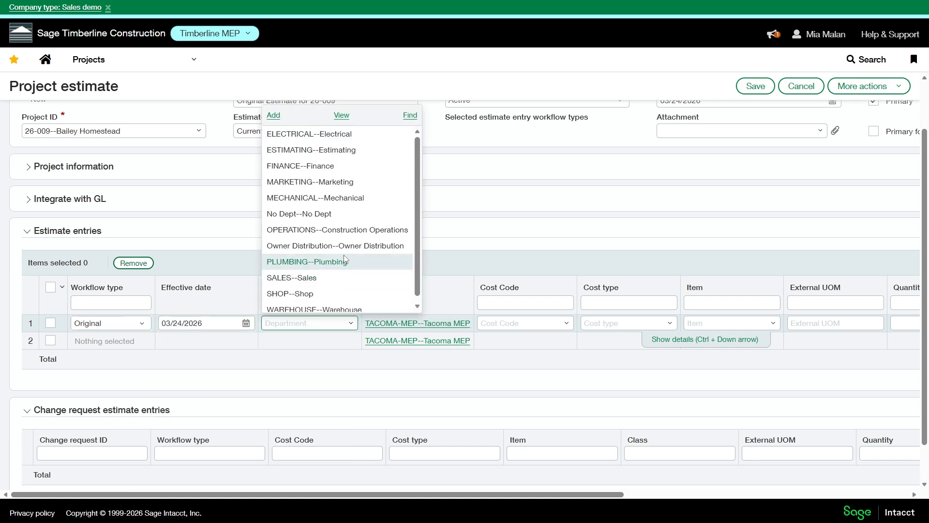
pyautogui.click(360, 151)
# Set the first estimate entry's cost code to 01 43 39--Mockups and its cost type to OH--Overhead.
pyautogui.moveTo(481, 496); pyautogui.dragTo(563, 495)
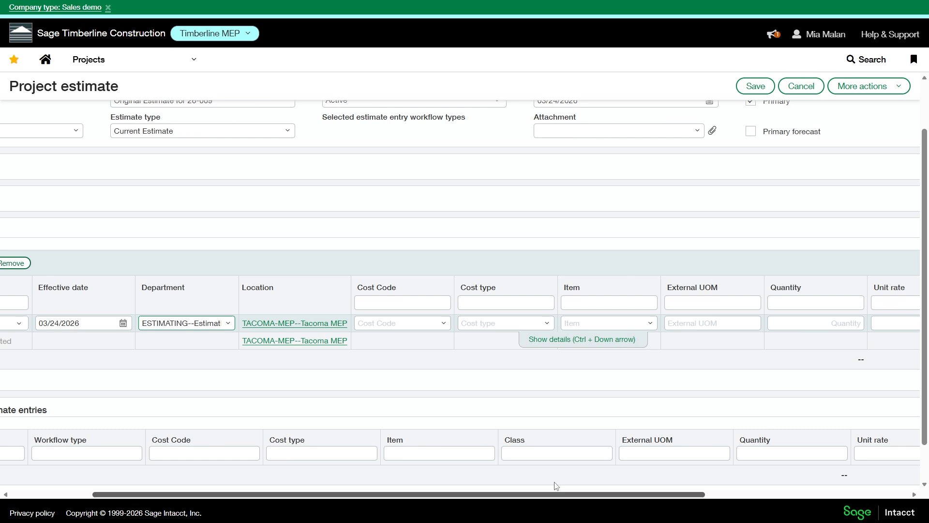
pyautogui.click(444, 323)
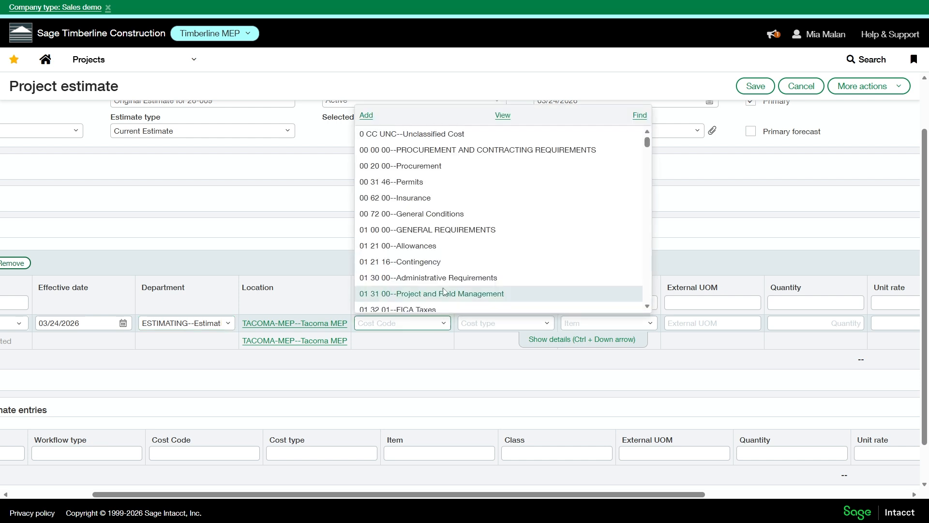
pyautogui.scroll(-4, 457, 247)
pyautogui.click(432, 208)
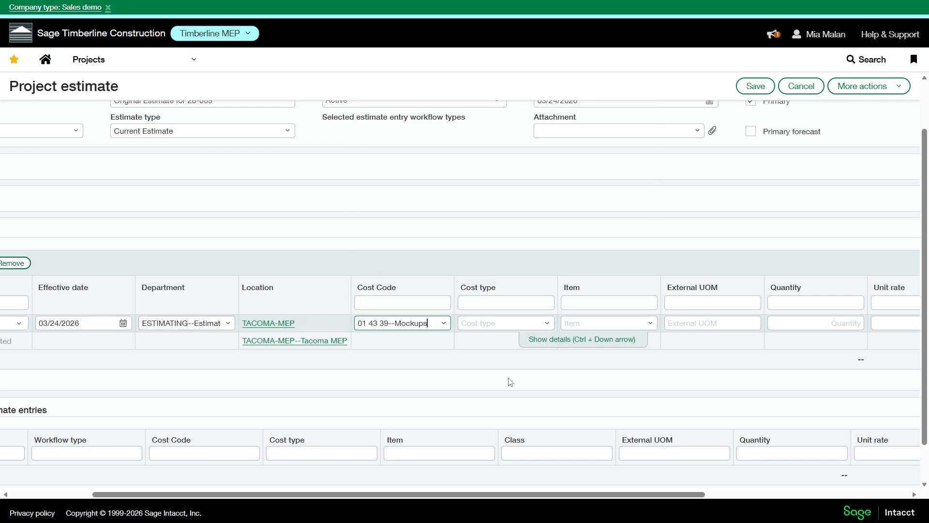
pyautogui.moveTo(516, 494); pyautogui.dragTo(572, 496)
pyautogui.click(466, 323)
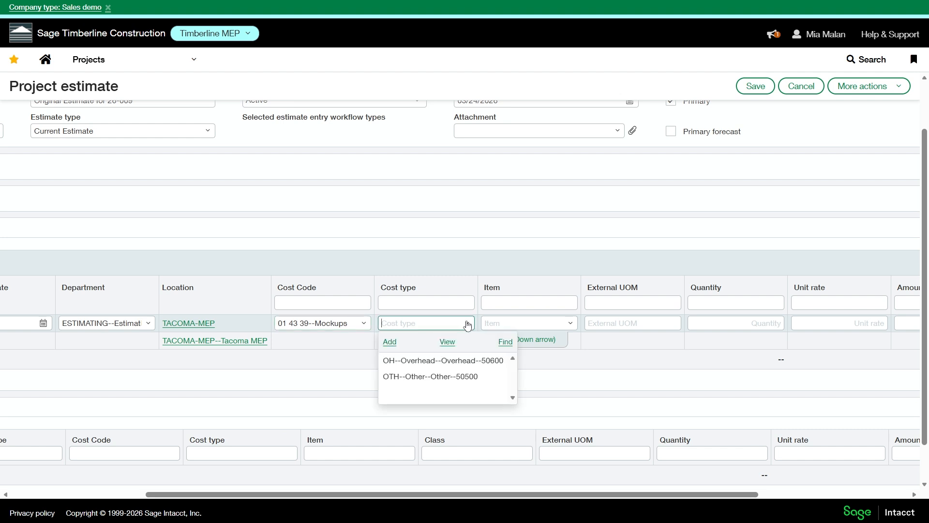
pyautogui.click(466, 361)
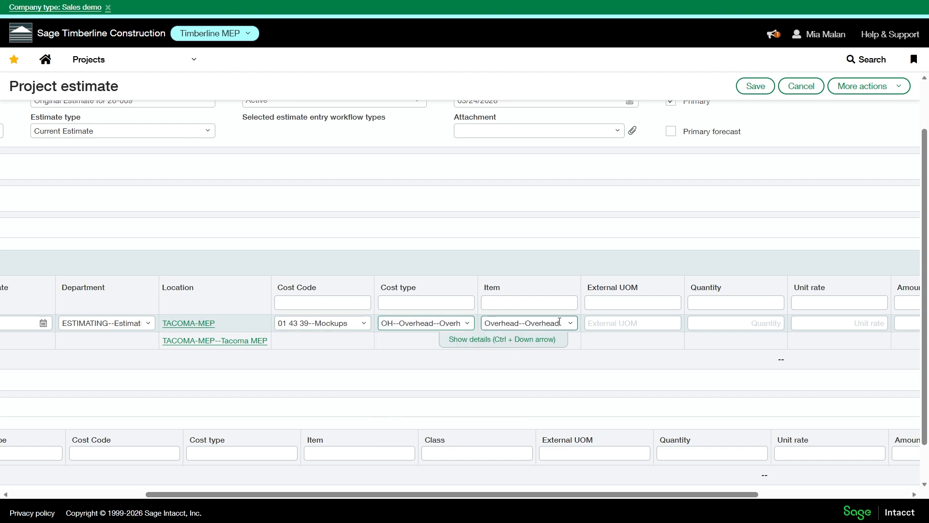
# Check the cost type information record for the first entry's Overhead cost type, including its GL account and item, and close it.
pyautogui.moveTo(621, 496); pyautogui.dragTo(664, 496)
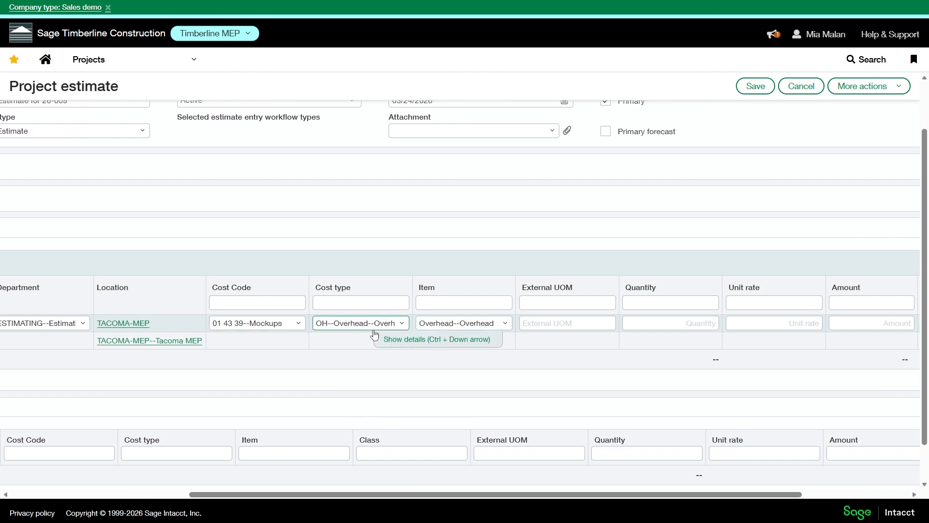
pyautogui.click(400, 323)
pyautogui.click(387, 356)
pyautogui.click(402, 325)
pyautogui.click(382, 344)
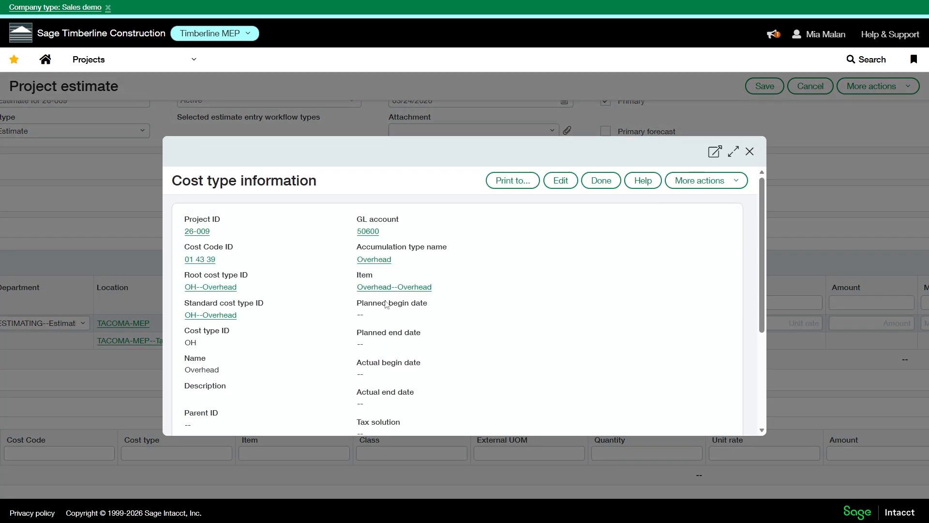
pyautogui.click(749, 151)
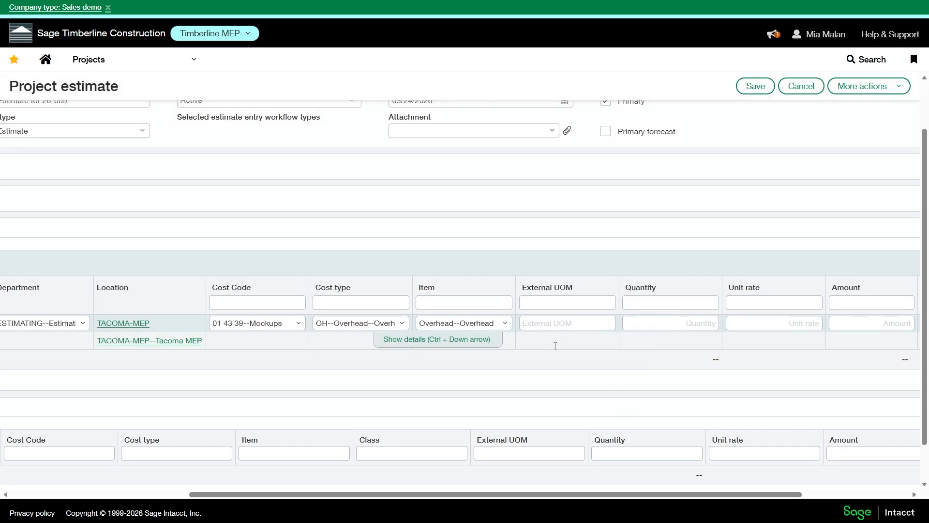
# Complete the first estimate entry with external UOM hrs, quantity 2 and unit rate 50.
pyautogui.moveTo(548, 497); pyautogui.dragTo(690, 494)
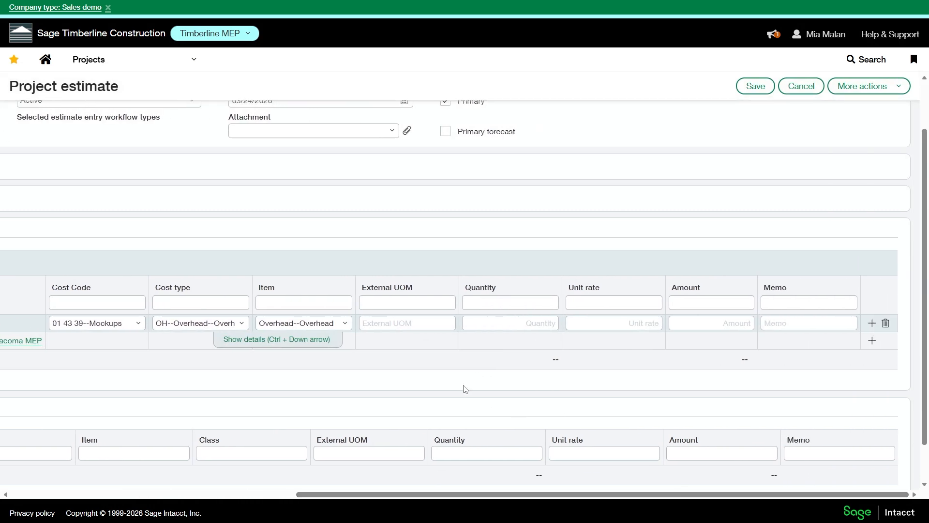
pyautogui.click(425, 296)
pyautogui.click(532, 323)
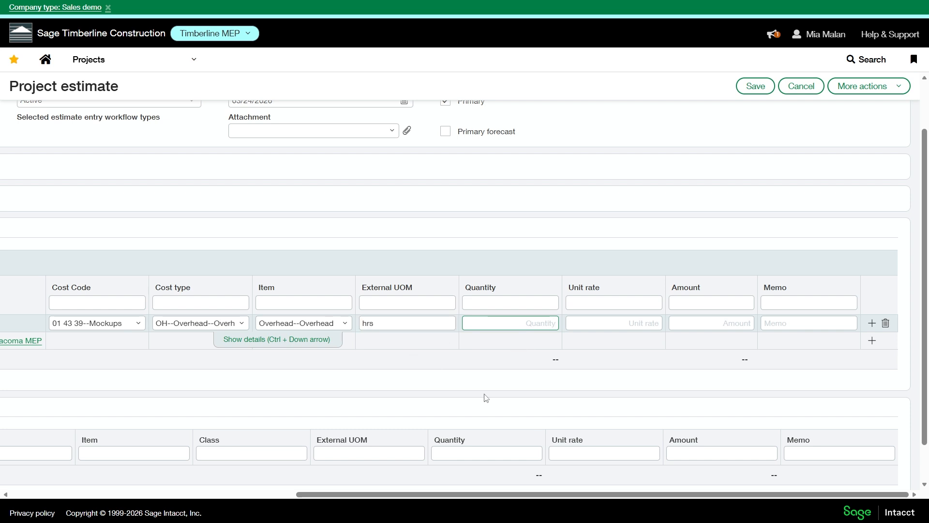
pyautogui.write('2')
pyautogui.press('Tab')
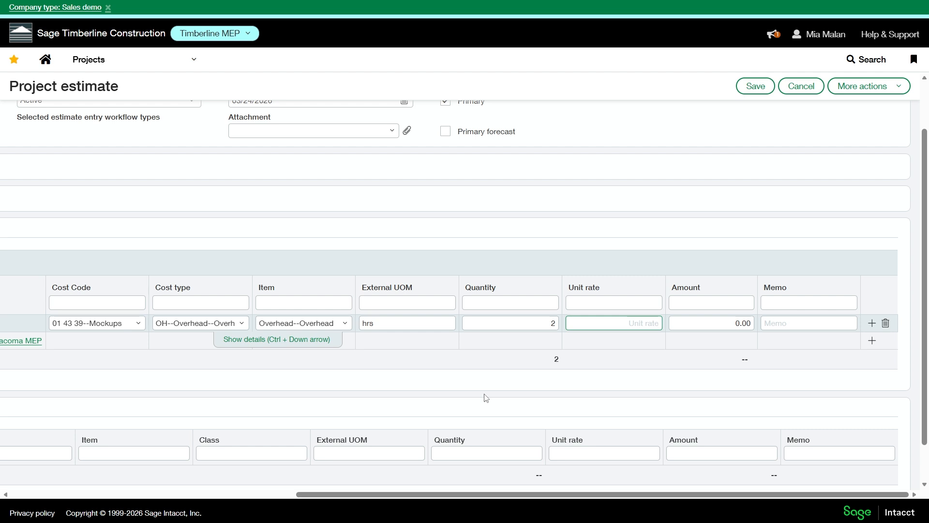
pyautogui.write('50')
pyautogui.press('Tab')
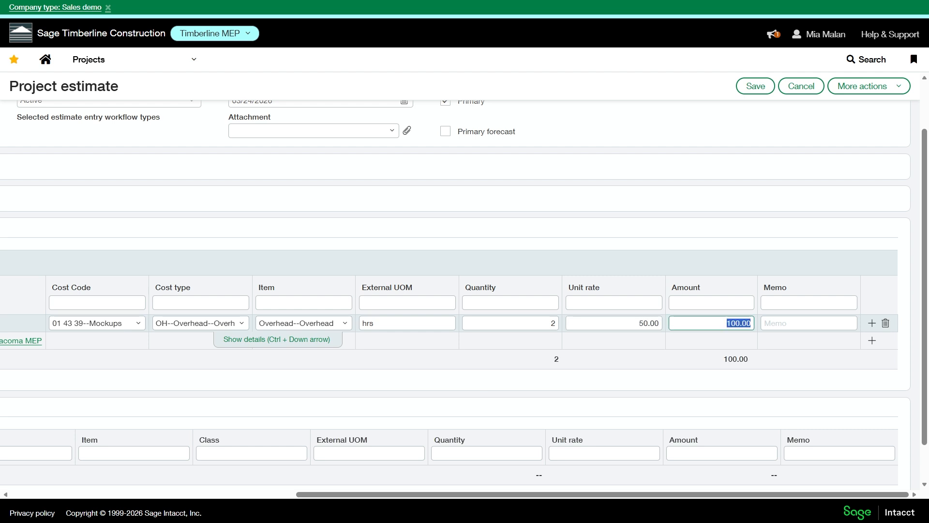
# Start the second estimate entry with workflow type Original and effective date 03/24/2026.
pyautogui.moveTo(725, 494); pyautogui.dragTo(438, 496)
pyautogui.click(134, 344)
pyautogui.click(121, 373)
pyautogui.click(201, 342)
pyautogui.click(245, 340)
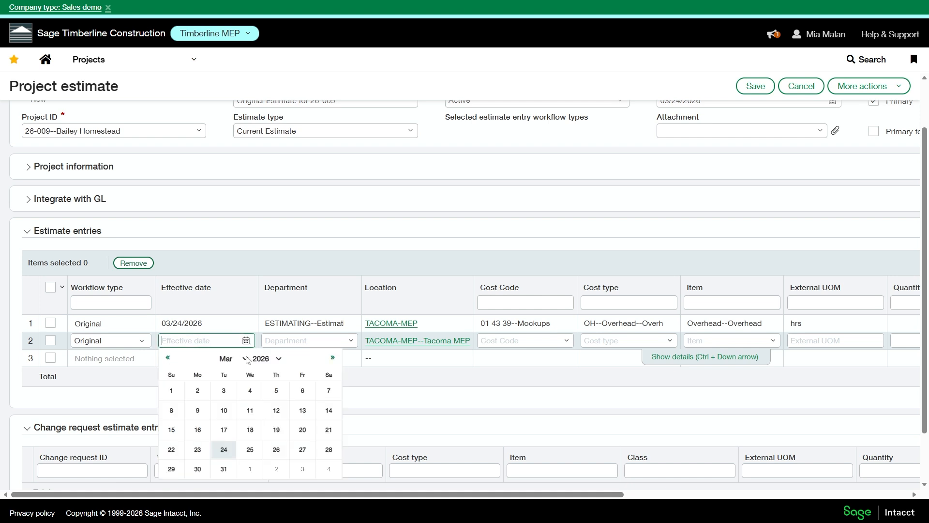
pyautogui.click(225, 447)
# Copy the ESTIMATING--Estimating department from the first estimate entry into the second entry.
pyautogui.click(351, 341)
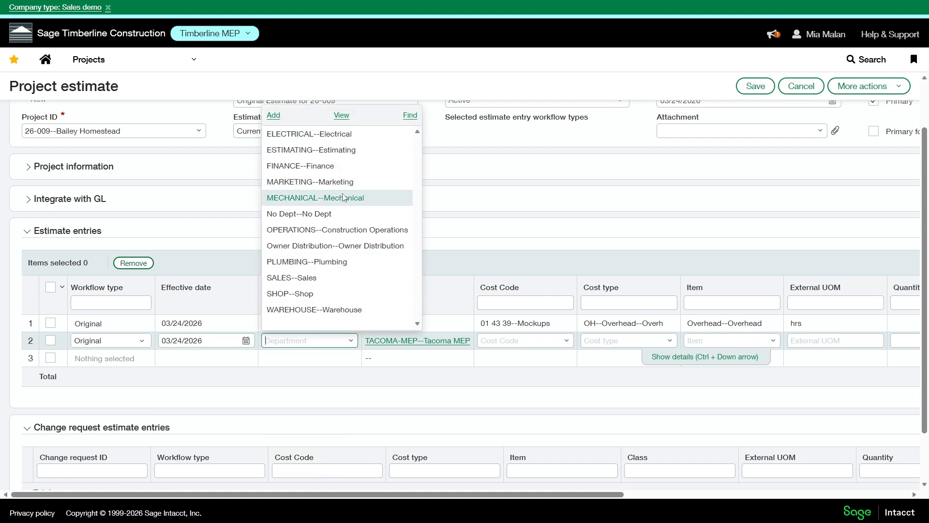
pyautogui.click(335, 357)
pyautogui.click(331, 329)
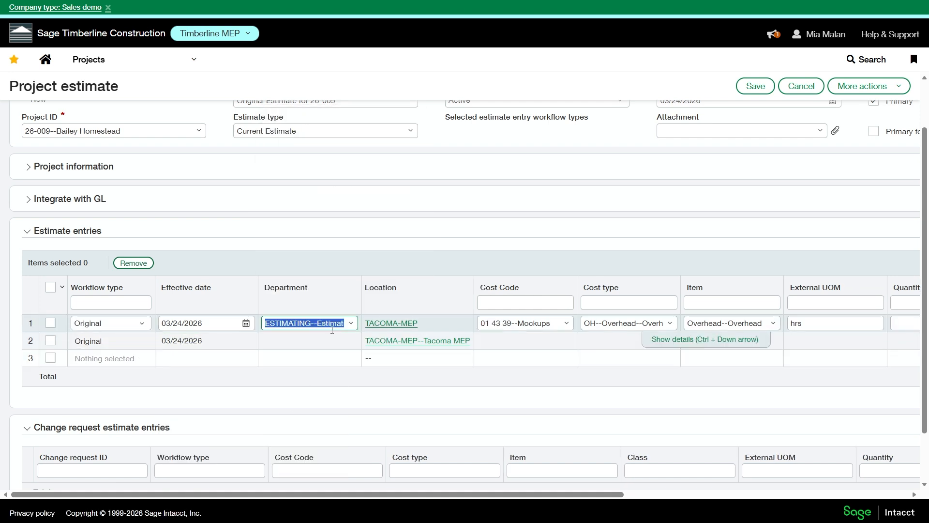
pyautogui.hotkey('ctrl', 'c')
pyautogui.click(307, 354)
pyautogui.click(307, 342)
pyautogui.hotkey('ctrl', 'v')
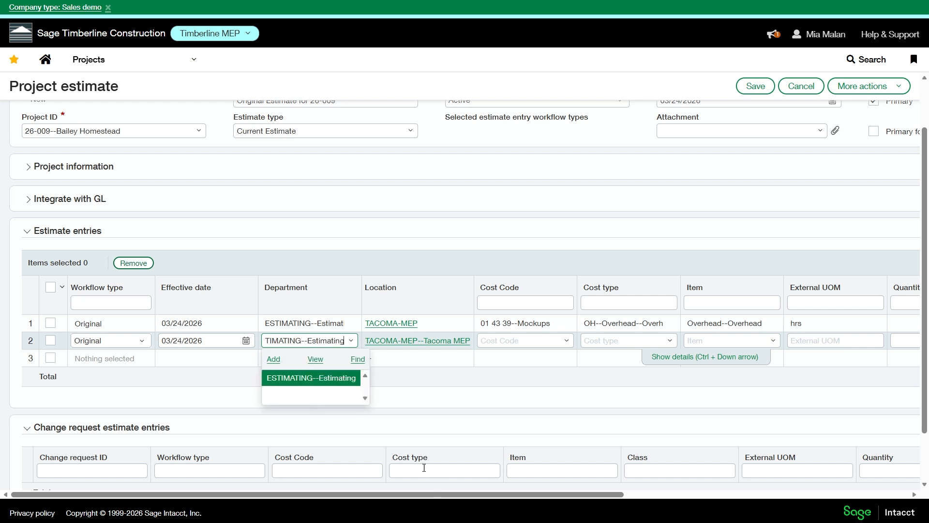
pyautogui.click(299, 383)
# Set the second entry's cost code to 01 71 14--Per Diem and Travel and its cost type to OH--Overhead.
pyautogui.moveTo(338, 494); pyautogui.dragTo(441, 494)
pyautogui.click(415, 343)
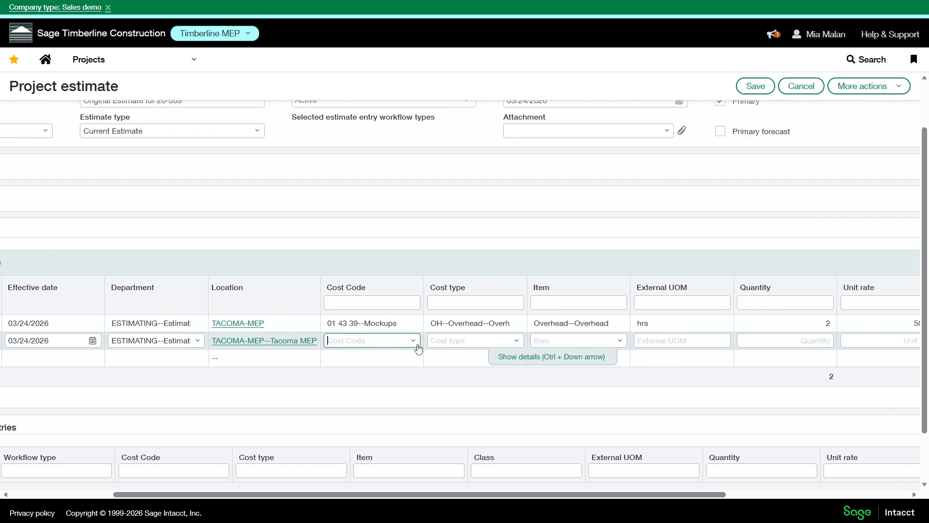
pyautogui.click(416, 346)
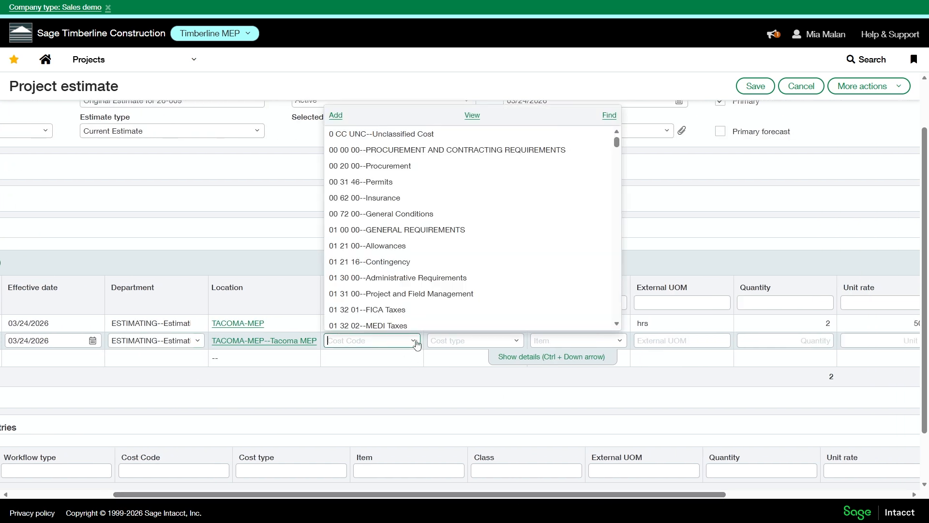
pyautogui.scroll(-5, 442, 252)
pyautogui.click(442, 275)
pyautogui.click(467, 345)
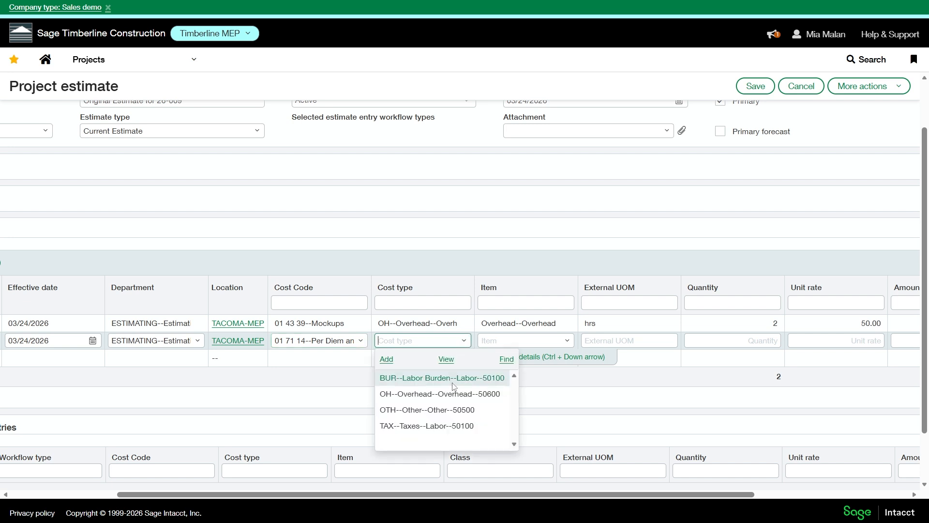
pyautogui.click(435, 393)
# Enter an amount of 150 for the second estimate entry without a quantity or unit rate.
pyautogui.moveTo(583, 494); pyautogui.dragTo(739, 494)
pyautogui.click(723, 341)
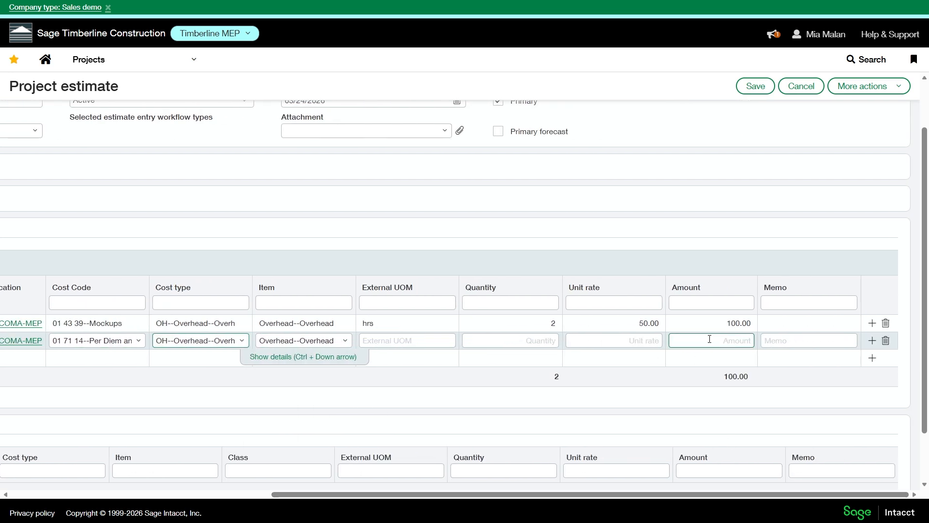
pyautogui.write('150')
pyautogui.press('Tab')
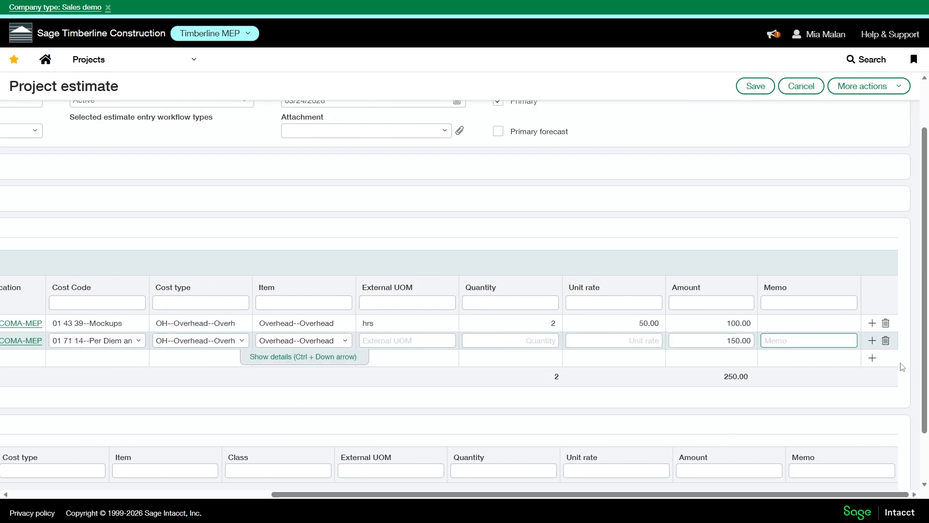
# Save the project estimate, repeating the save to override the posting period smart rule.
pyautogui.moveTo(764, 494); pyautogui.dragTo(464, 491)
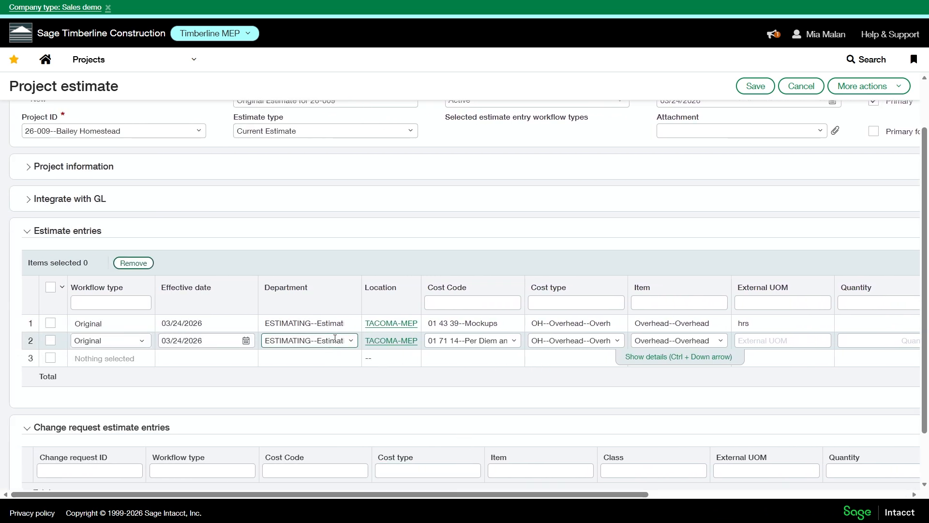
pyautogui.click(738, 85)
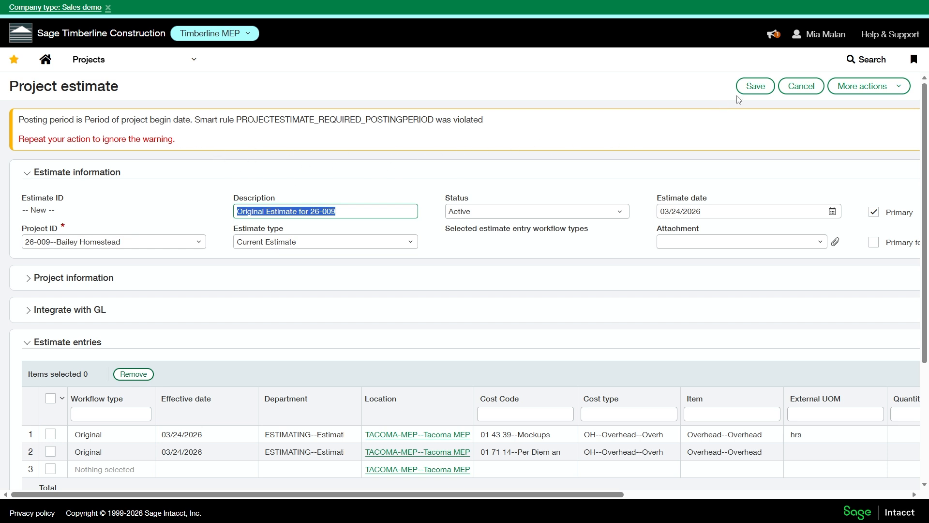
pyautogui.click(766, 85)
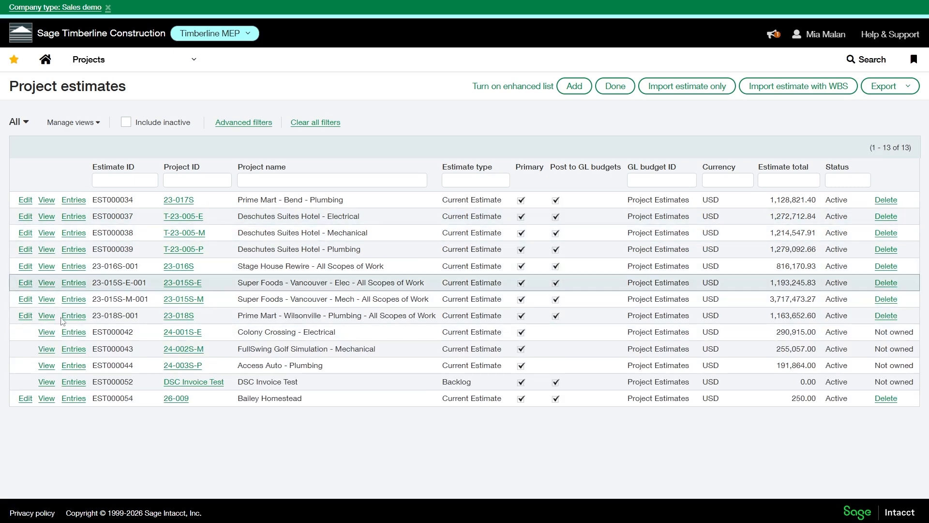
# View the saved Bailey Homestead estimate, review its information and entry lines, and close it.
pyautogui.click(49, 402)
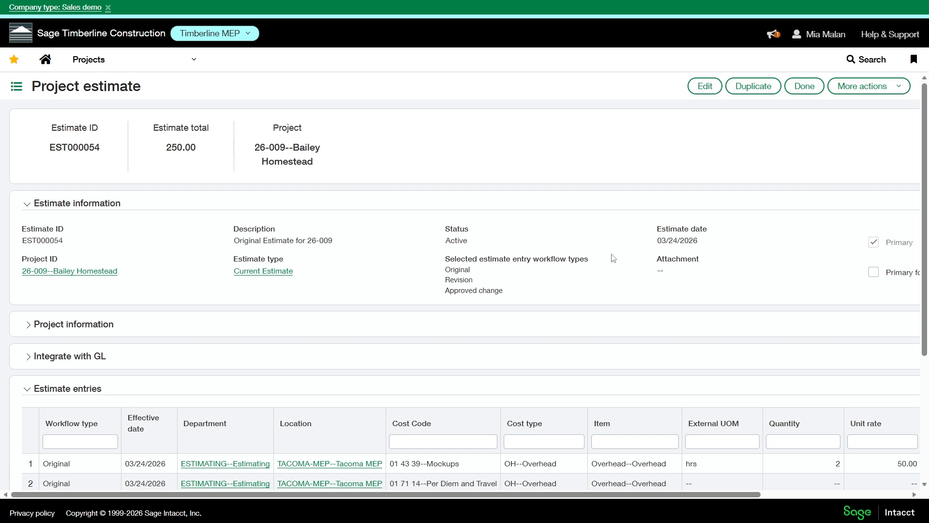
pyautogui.scroll(-1, 532, 245)
pyautogui.click(796, 86)
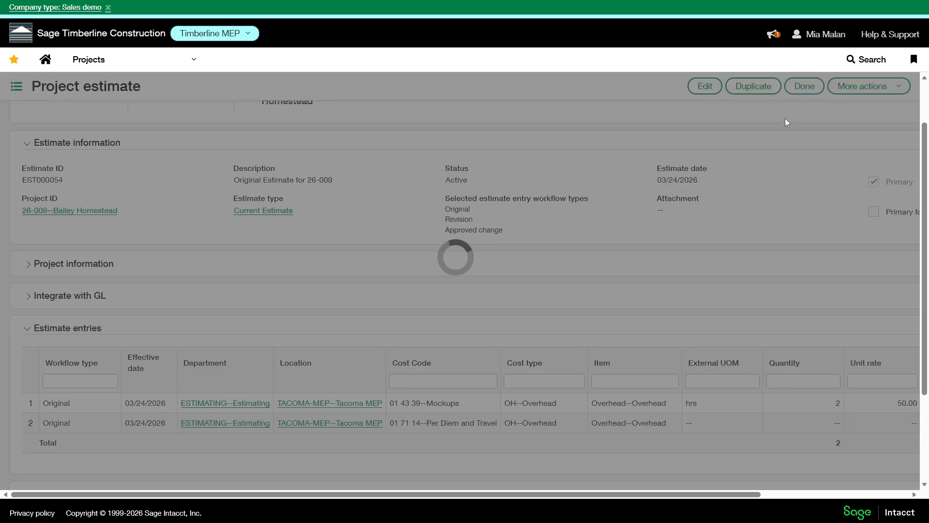